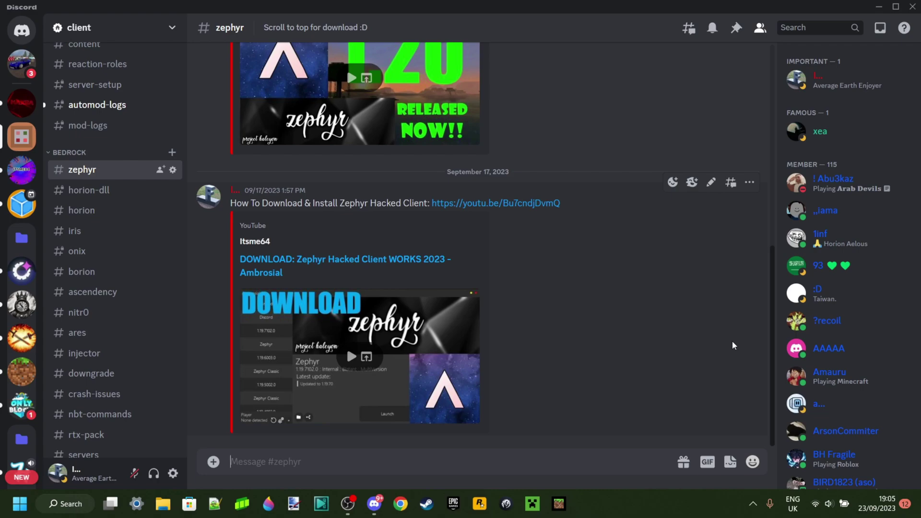
Find the first post of the zephyr channel and download its Ambrosial.exe attachment
scroll(732, 340, up, 5)
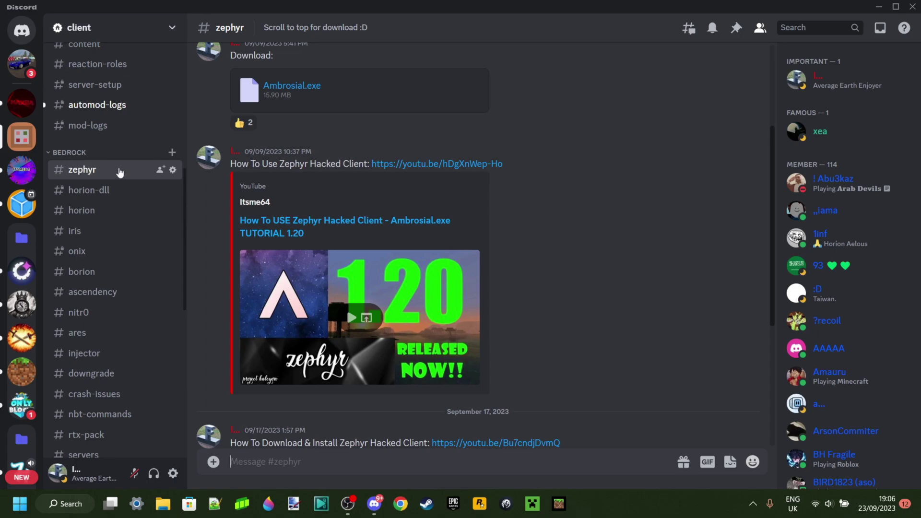
scroll(522, 264, up, 3)
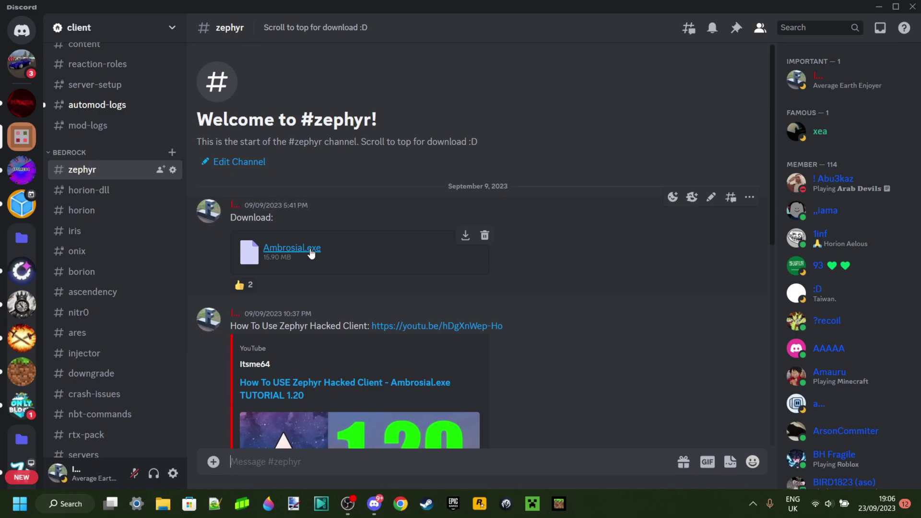
click(465, 238)
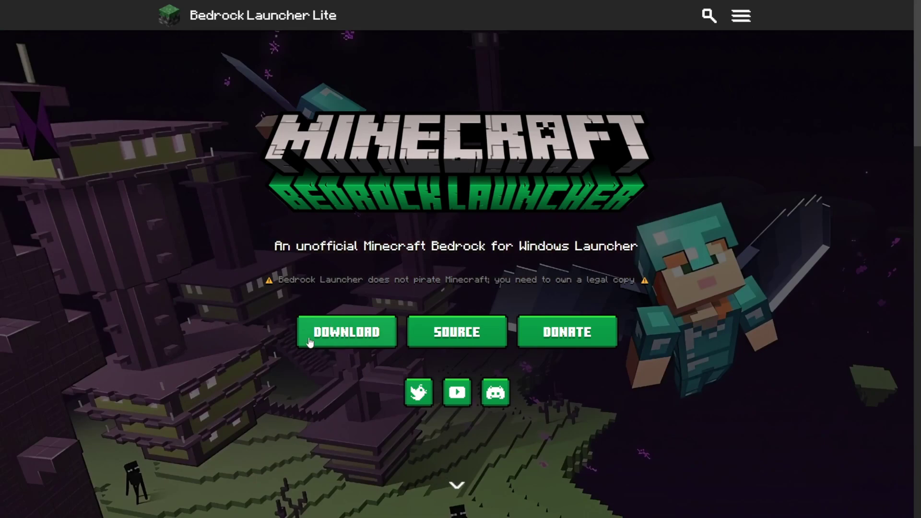
Download BedrockLauncherSetup.exe from the Bedrock Launcher website in the browser and extract it into the Downloads folder
click(356, 333)
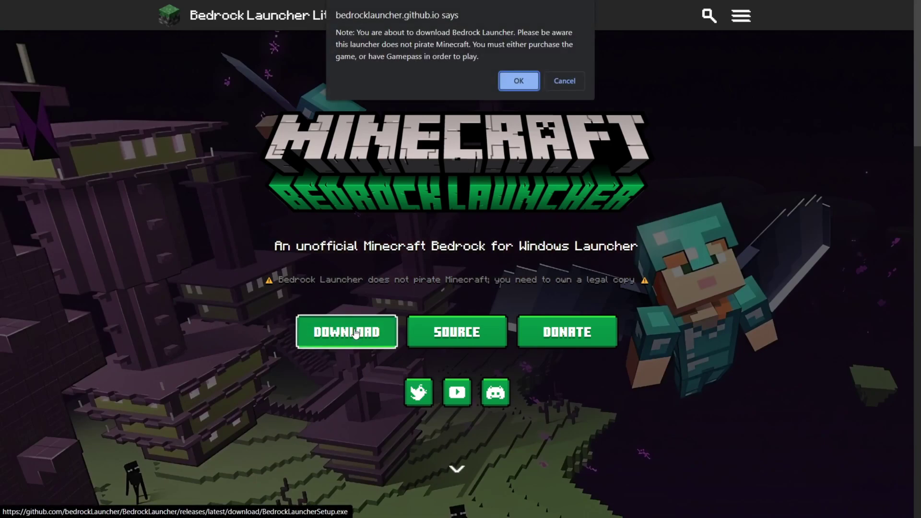
click(520, 82)
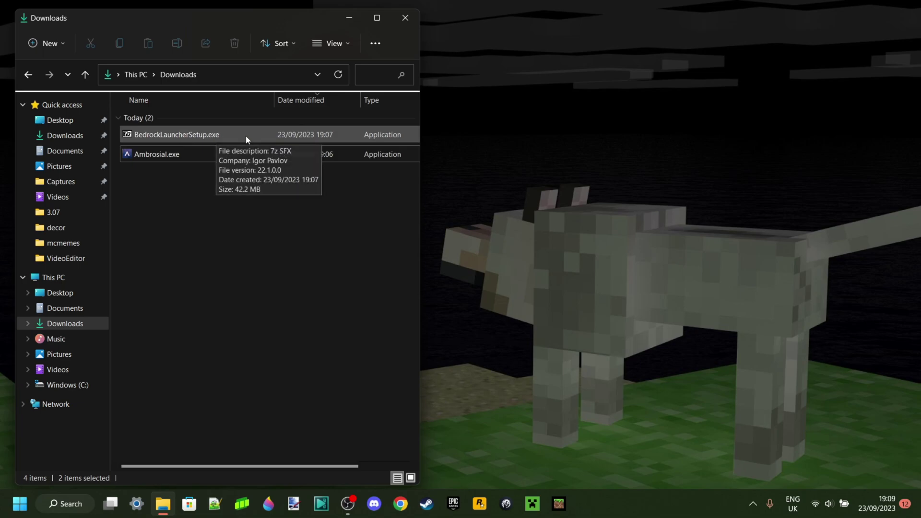
double_click(214, 136)
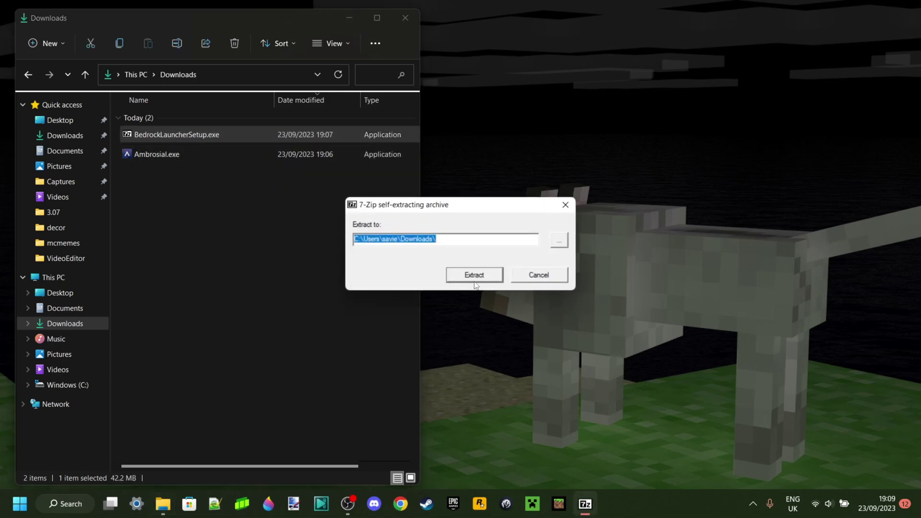
click(459, 277)
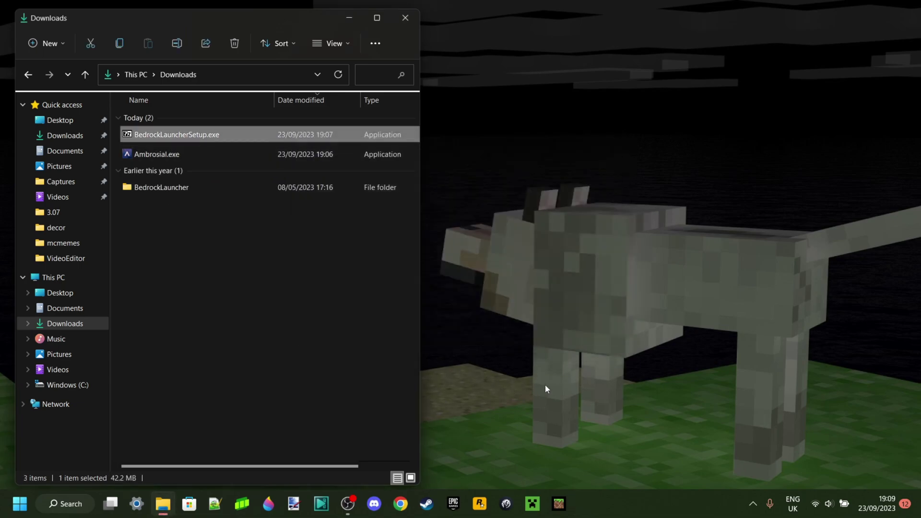
Open the extracted BedrockLauncher folder and run StartBedrockLauncher.exe
click(222, 256)
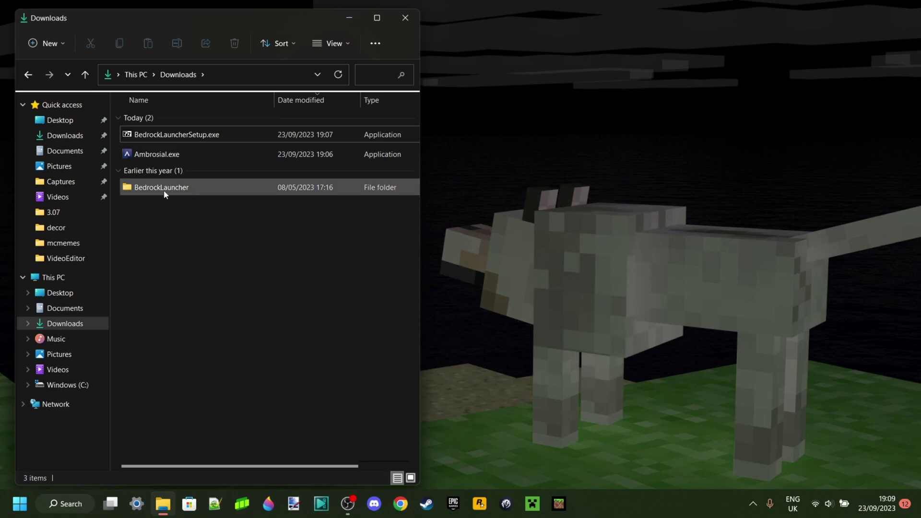
double_click(189, 189)
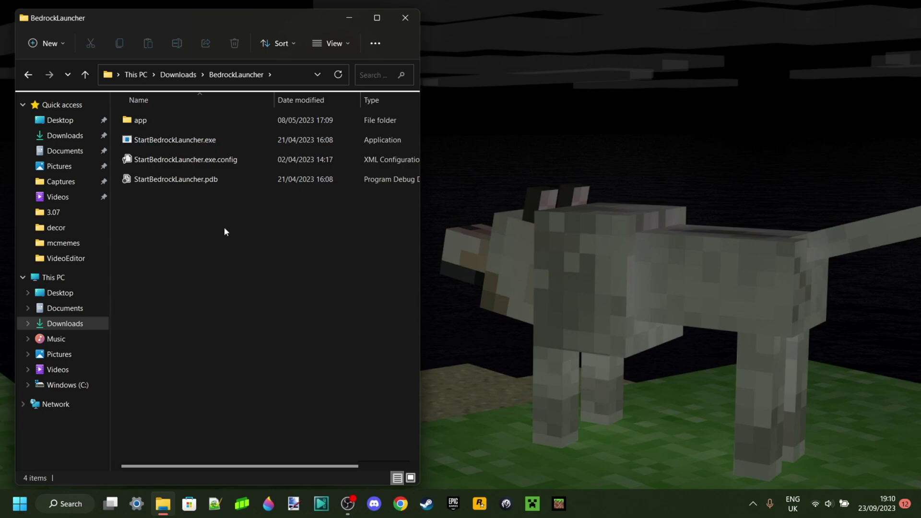
double_click(193, 146)
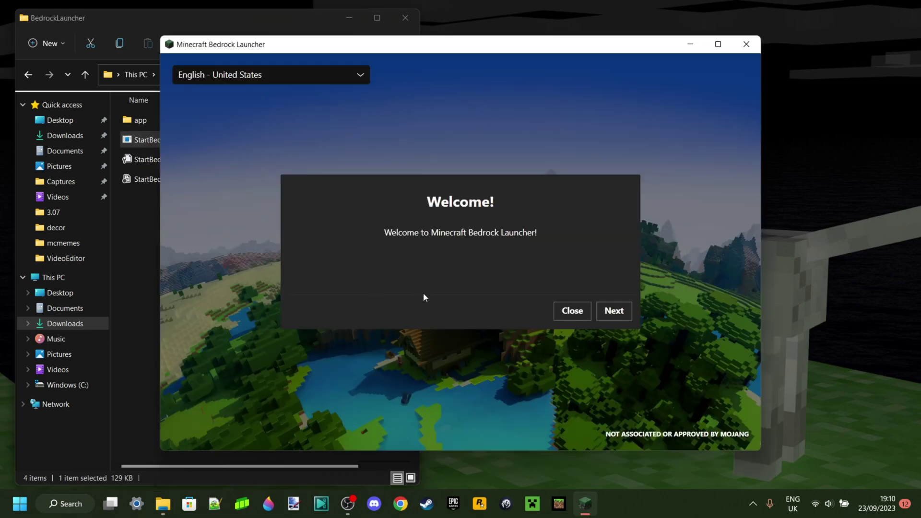
Complete the launcher setup with the fixed data folder, a new profile, the default insider account and a backup of existing save data
click(617, 315)
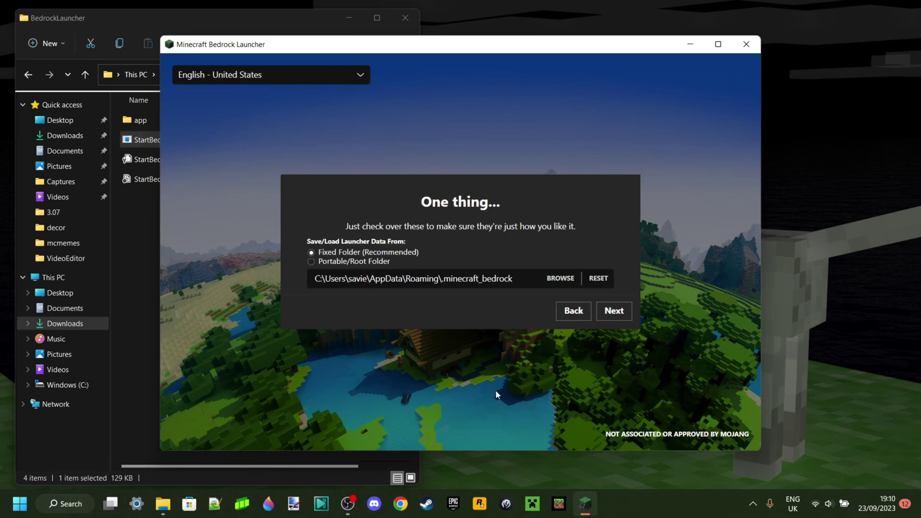
click(615, 312)
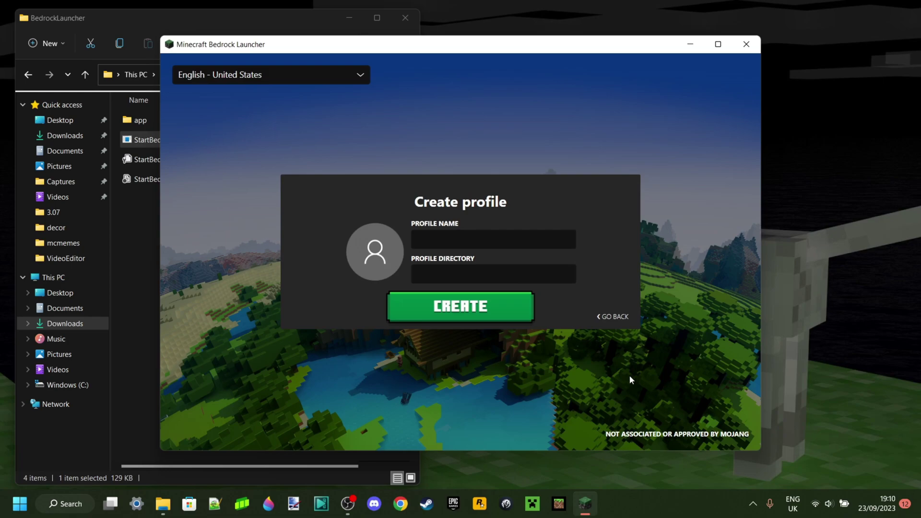
click(521, 307)
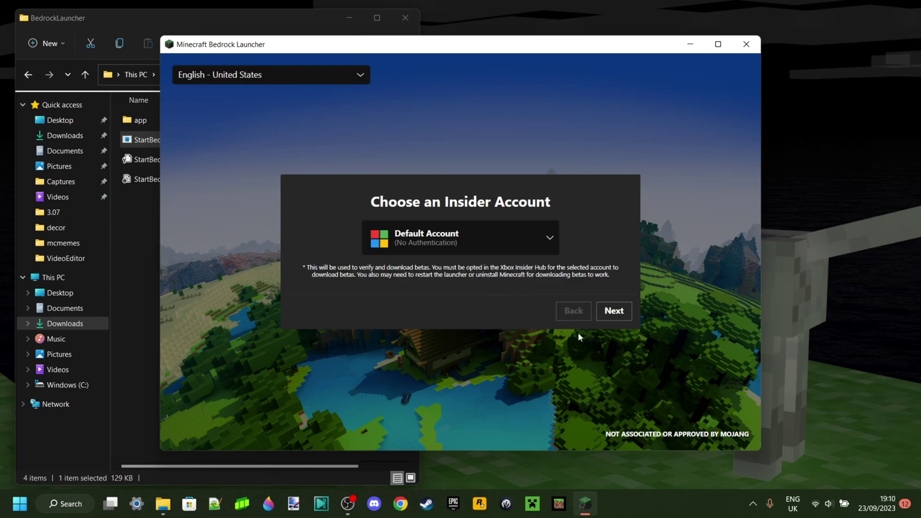
click(616, 318)
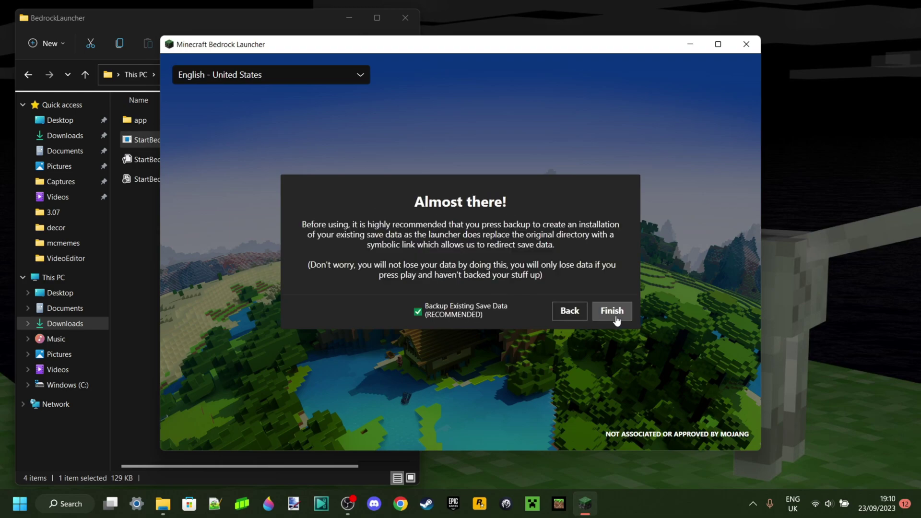
click(617, 321)
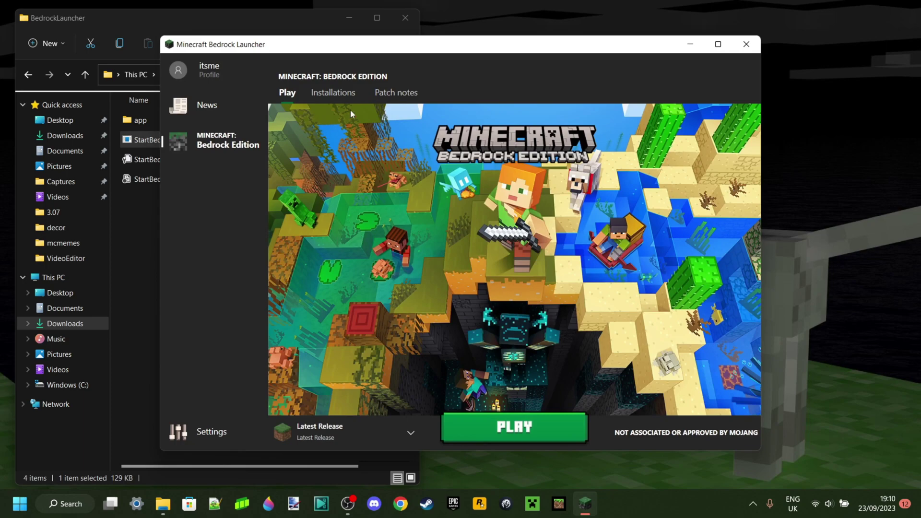
Maximize the launcher and start a new Bedrock Edition installation named zephyr
click(333, 92)
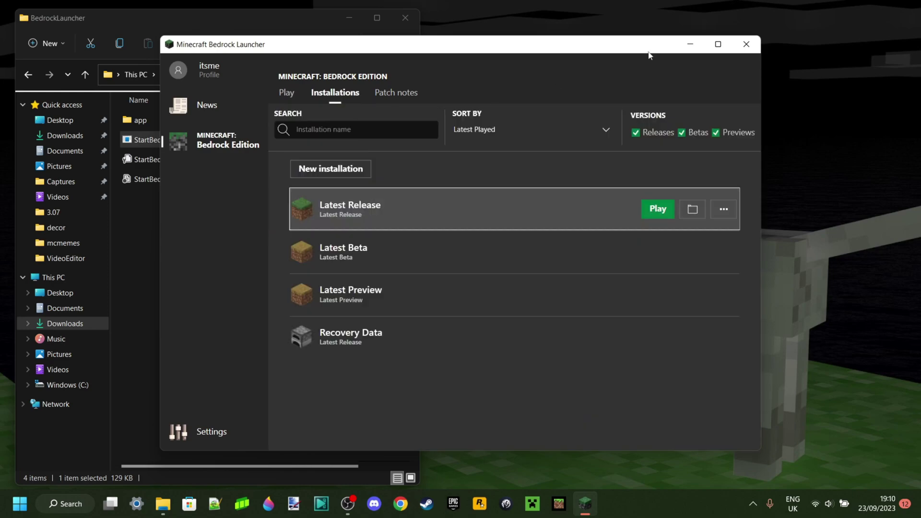
click(718, 44)
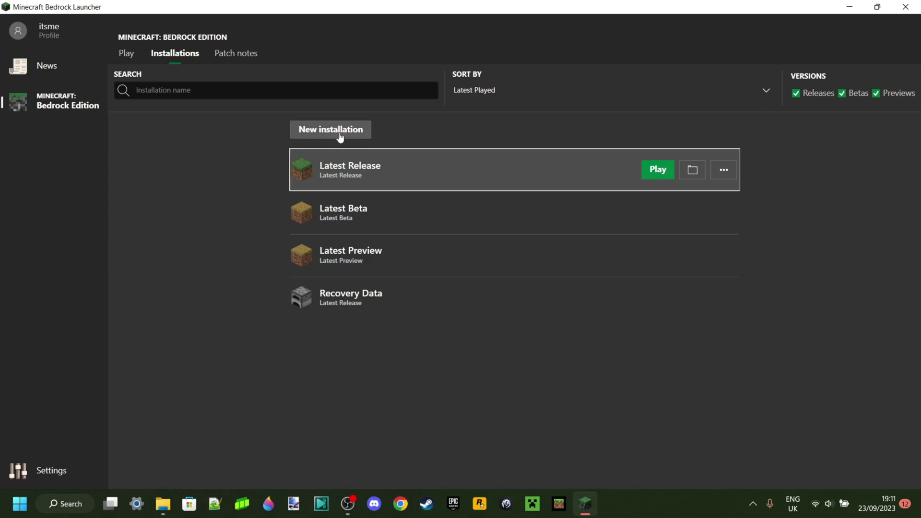
click(360, 133)
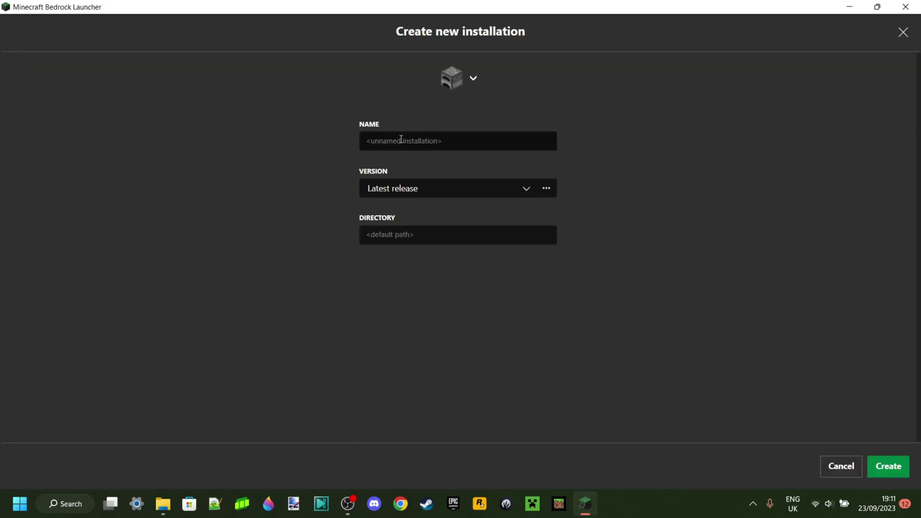
click(449, 143)
text(zep)
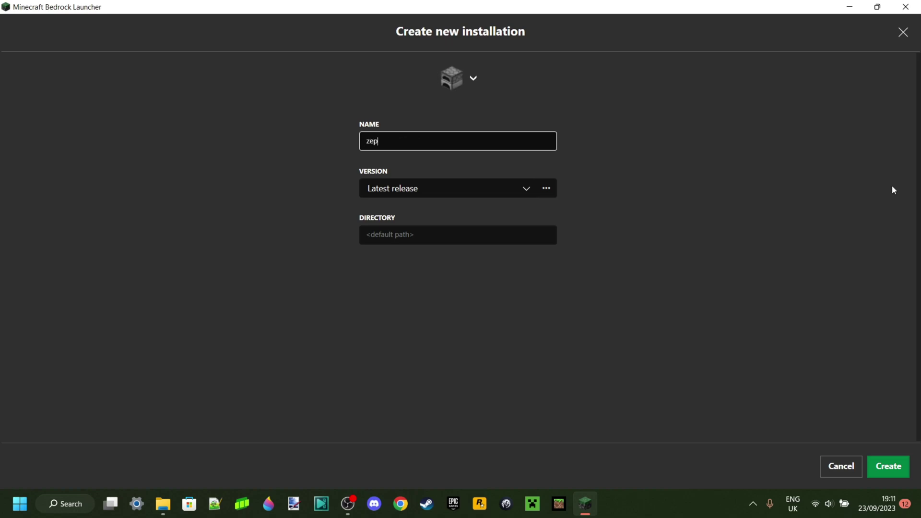
text(hyr)
click(863, 196)
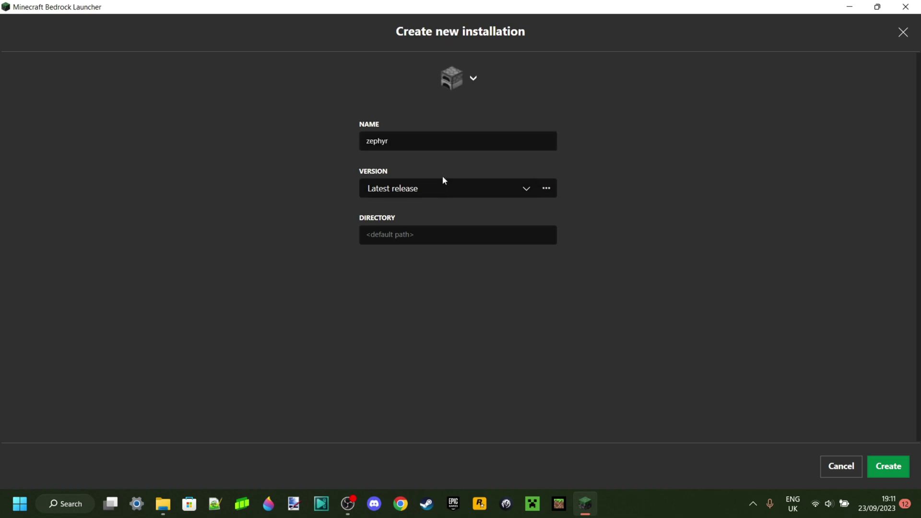
Set the new installation's version to 1.19.70.2 and create it
click(509, 187)
scroll(451, 235, down, 3)
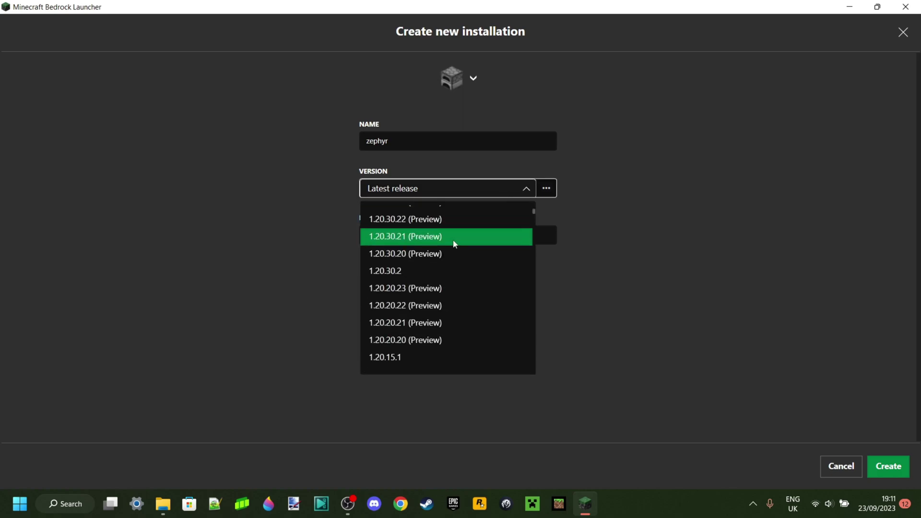
scroll(455, 243, down, 6)
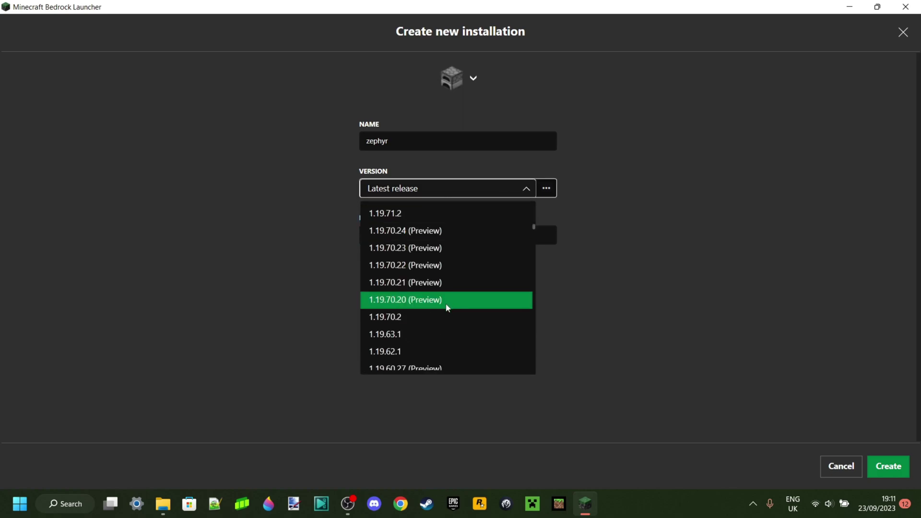
click(421, 322)
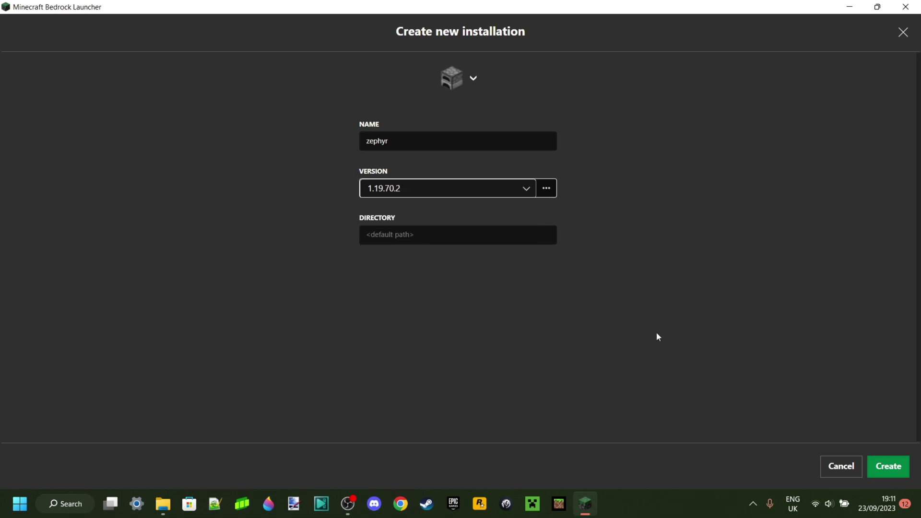
click(836, 414)
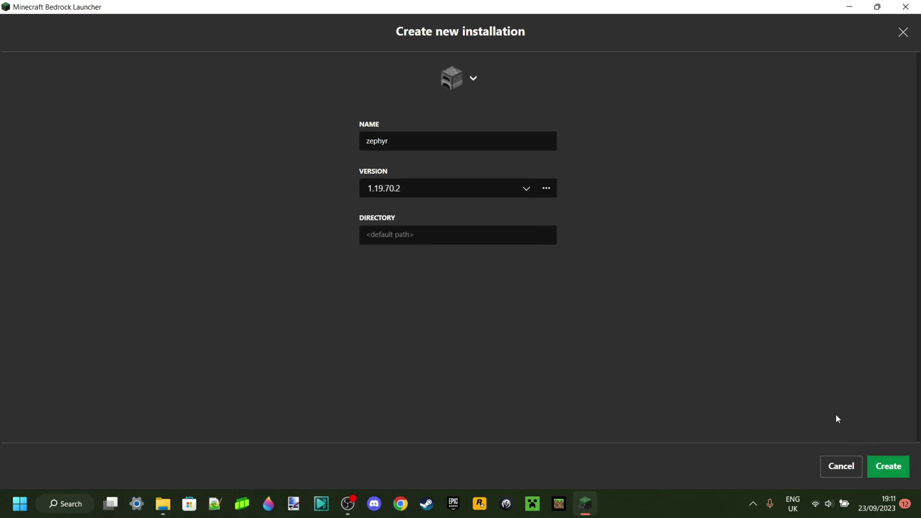
click(886, 472)
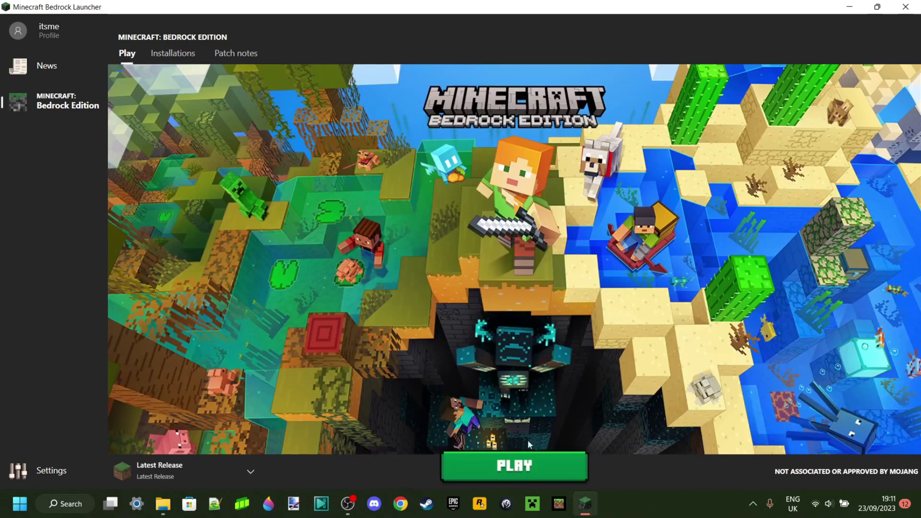
Select the zephyr installation and launch Minecraft with it
click(229, 472)
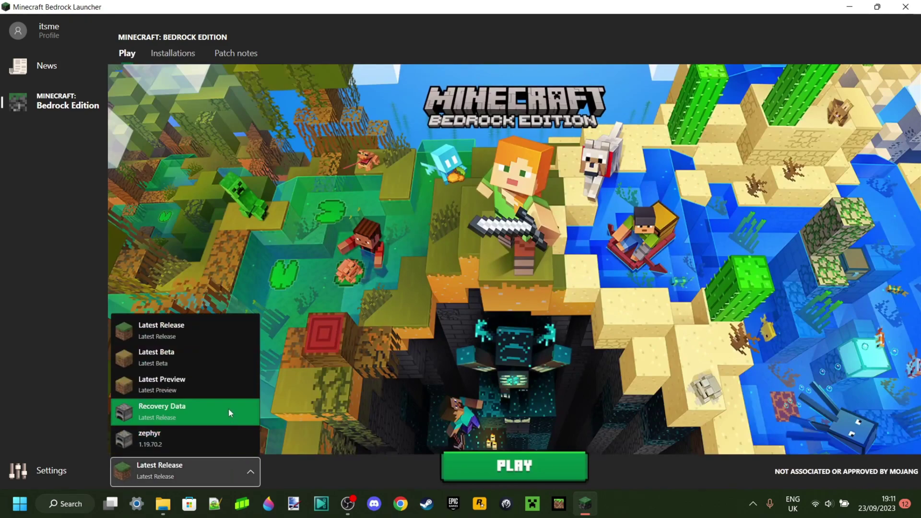
click(225, 439)
click(500, 466)
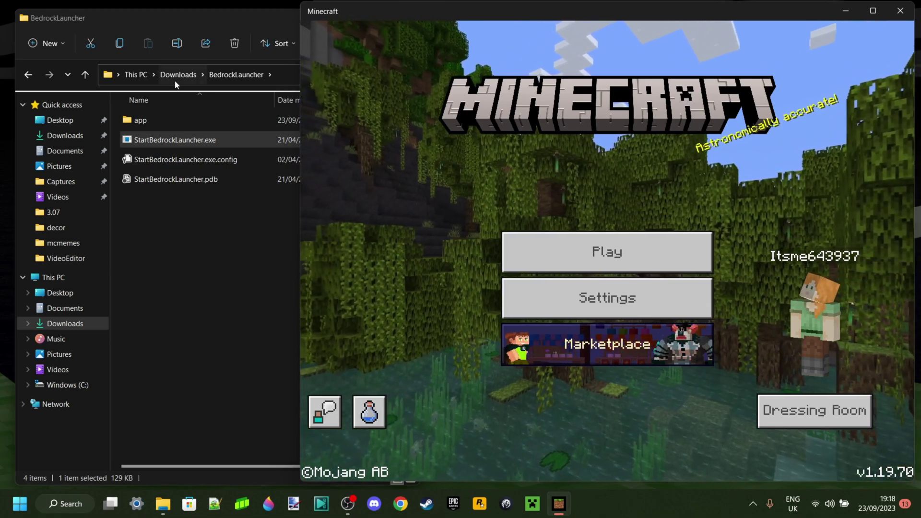
Return to the Downloads folder in File Explorer and delete BedrockLauncherSetup.exe
click(178, 76)
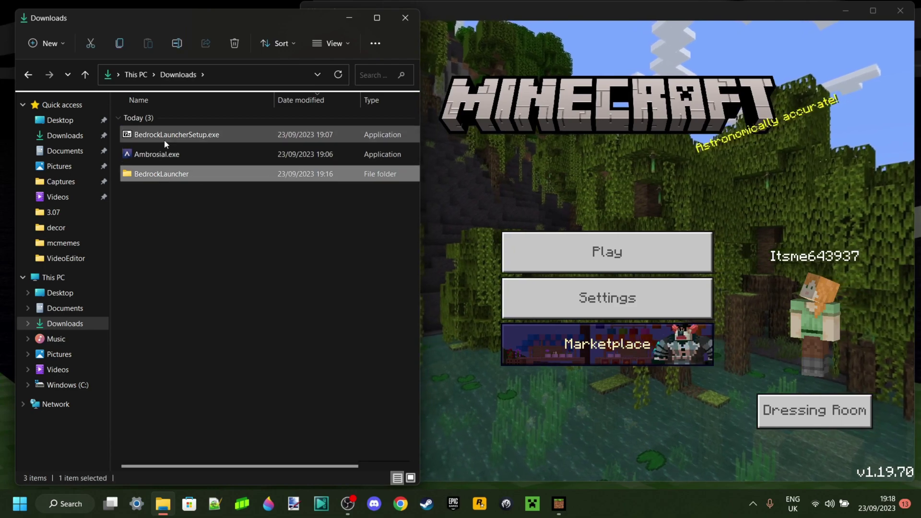
click(158, 133)
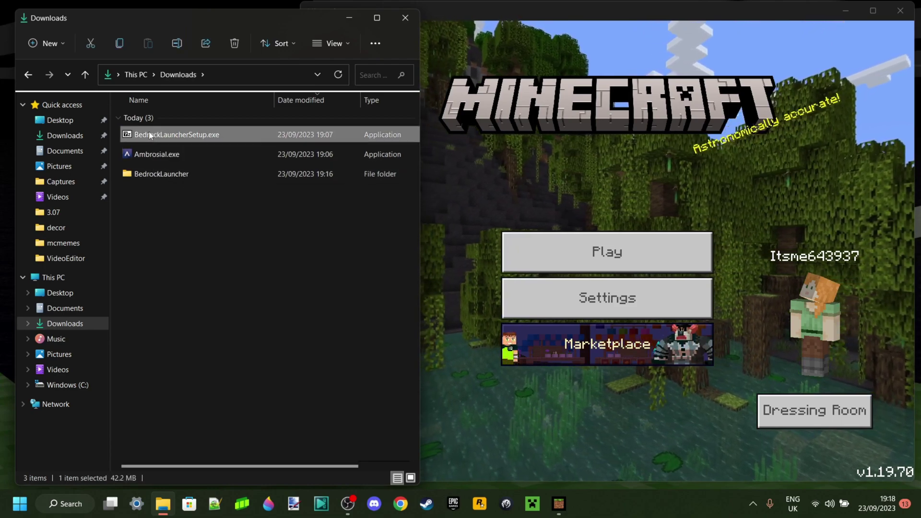
right_click(150, 131)
click(261, 145)
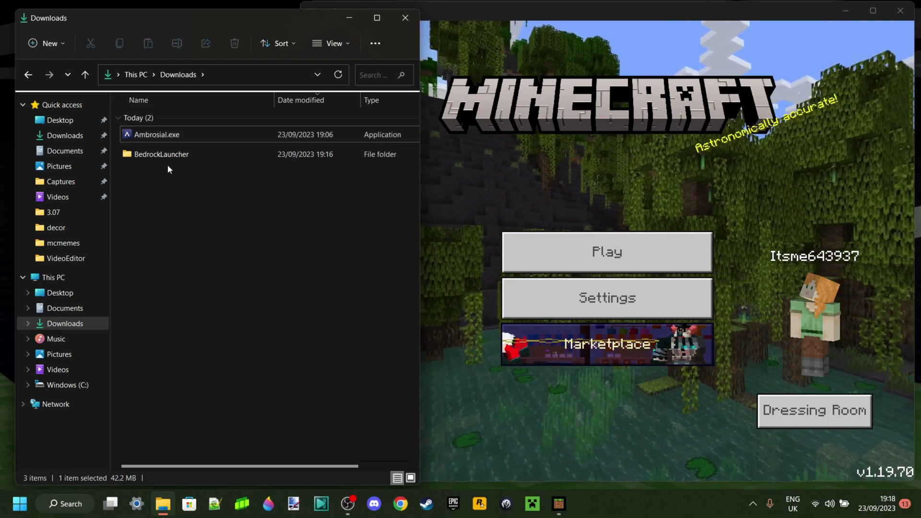
Run Ambrosial.exe from the Downloads folder, dismiss its error and agree to use the client cache
click(154, 135)
double_click(152, 131)
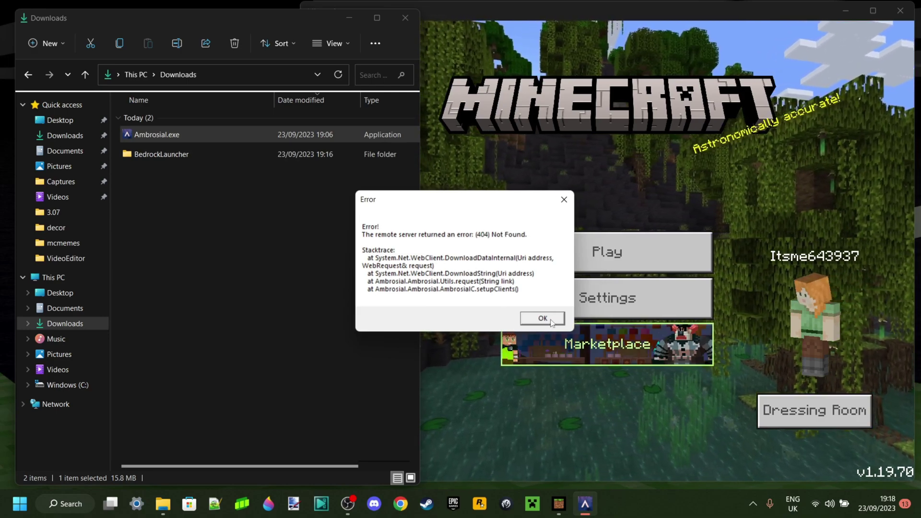
key(Return)
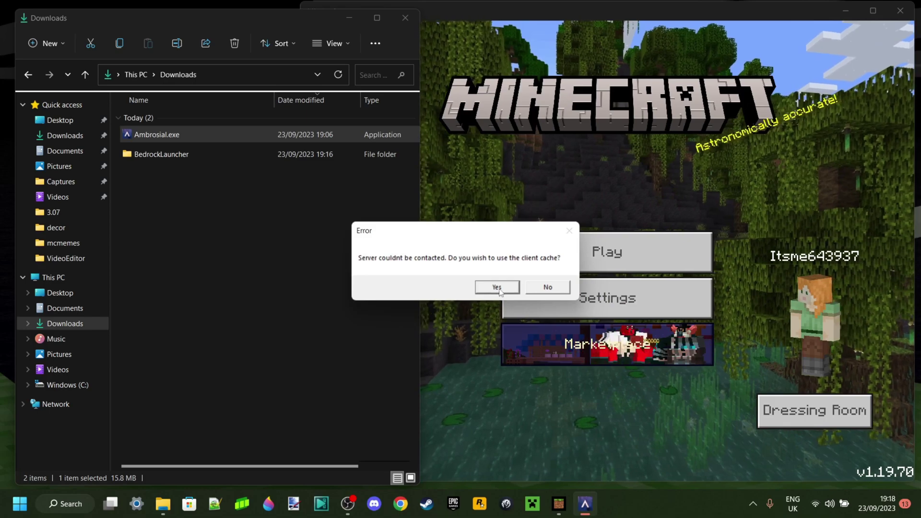
click(498, 287)
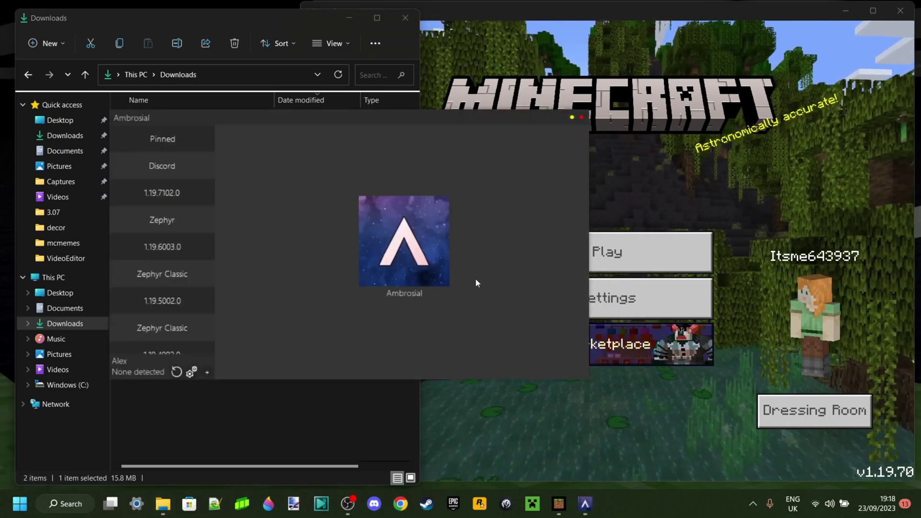
Move the Ambrosial window clear of the Minecraft main menu buttons and close the Downloads folder window
drag(388, 128, 296, 29)
click(295, 295)
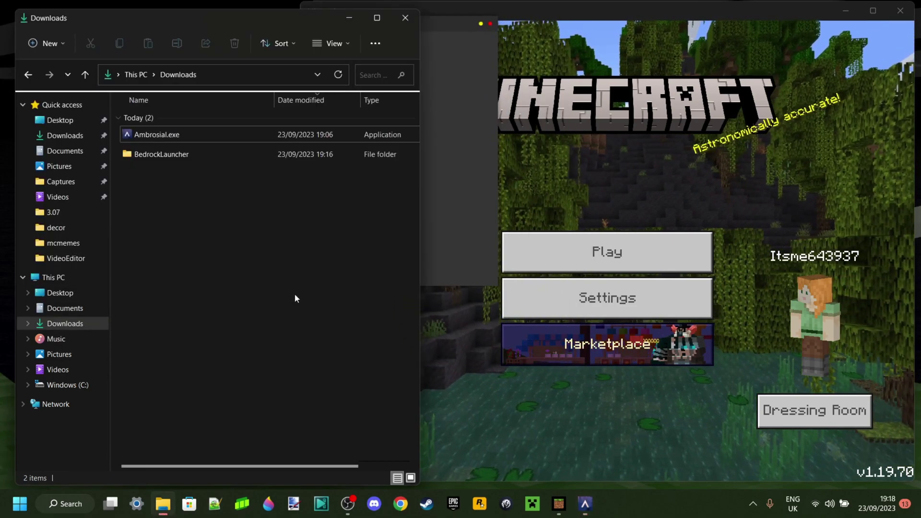
click(412, 14)
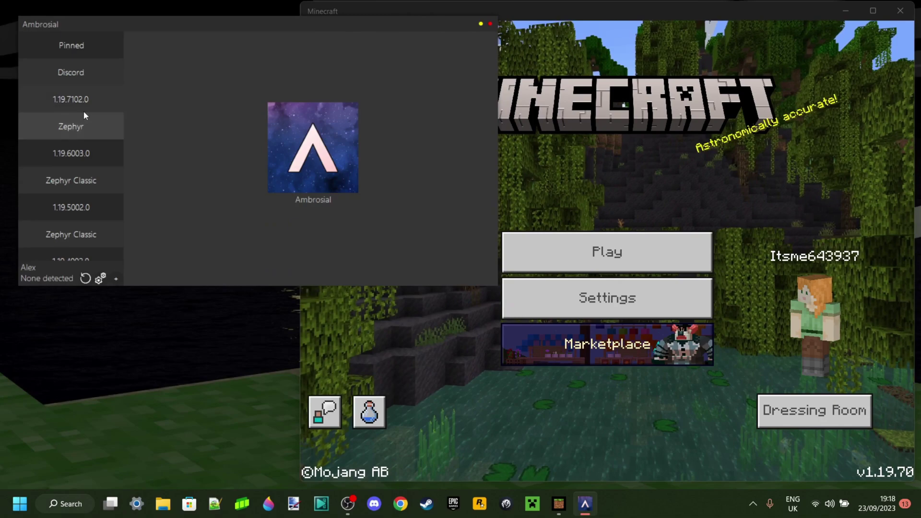
Launch the Zephyr client listed under 1.19.7102.0, minimise Ambrosial and maximise the Minecraft window
click(88, 115)
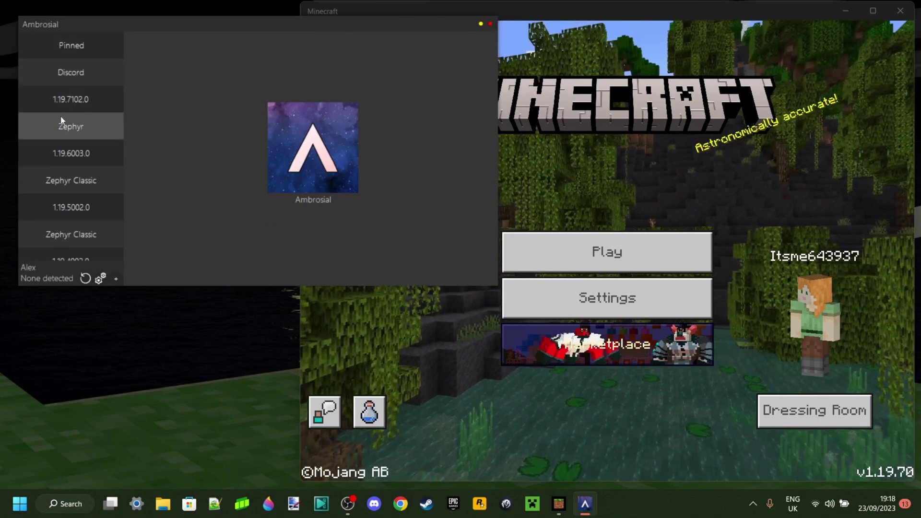
click(95, 132)
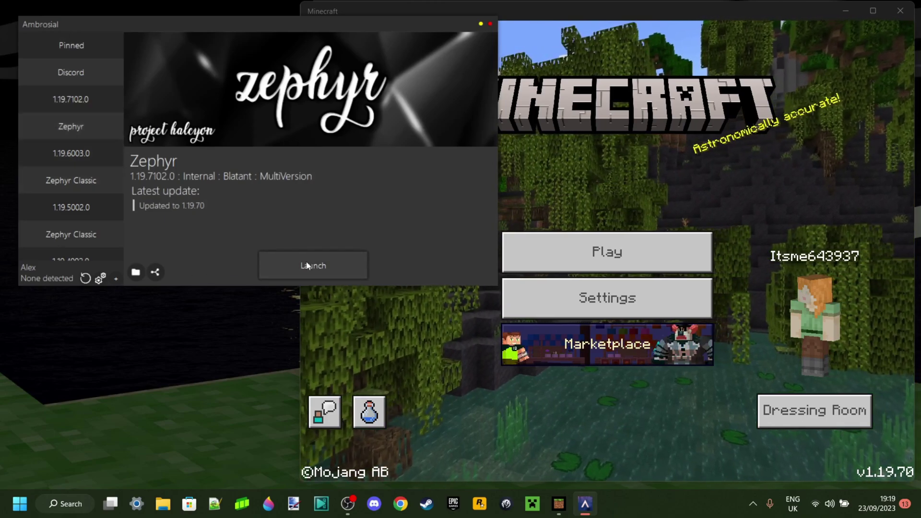
click(308, 262)
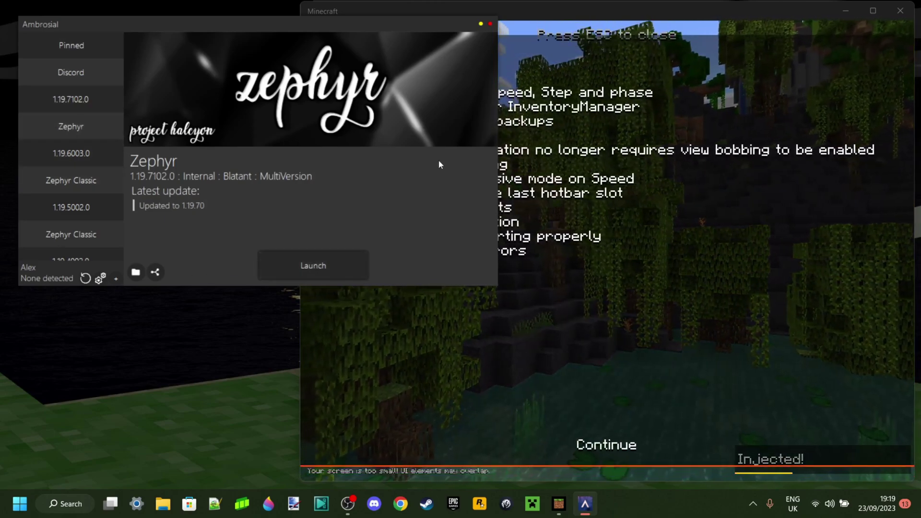
click(479, 24)
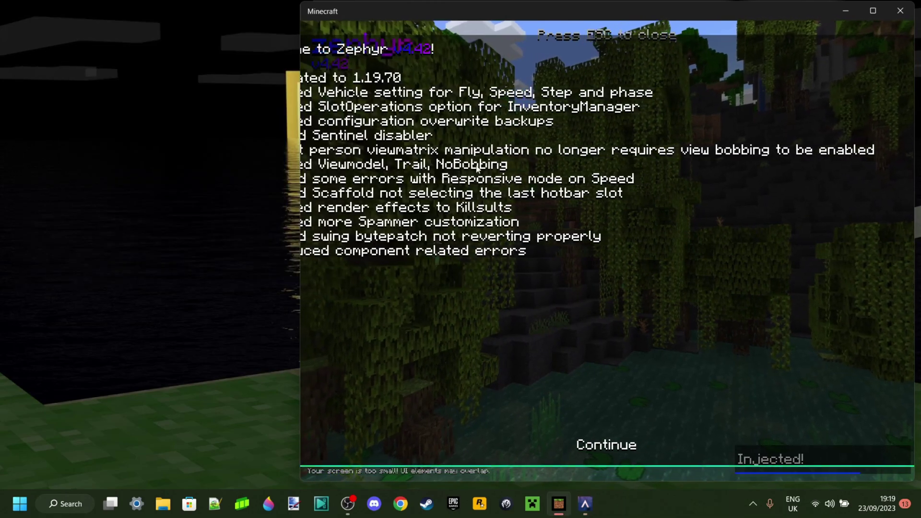
click(873, 11)
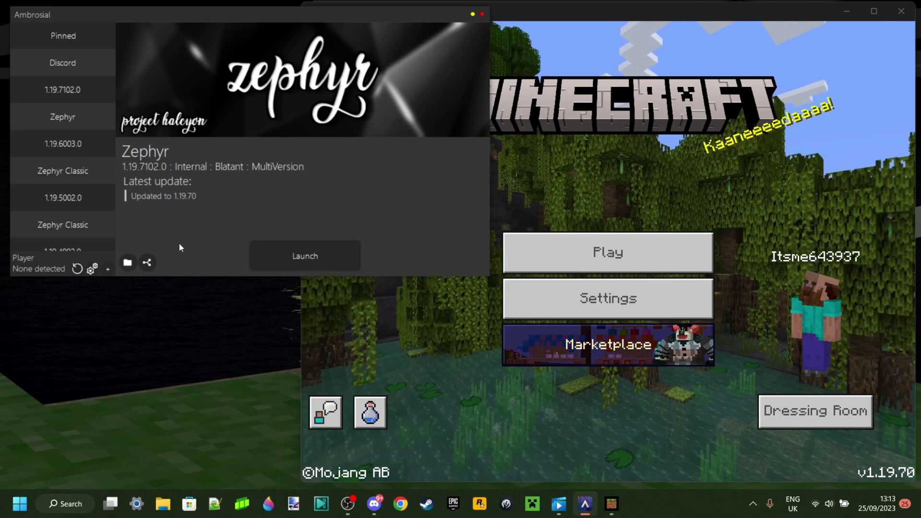
Switch to Discord and download zepyr-halcyon_1.19.70.dll from the zephyr-dll channel
key(alt+Tab)
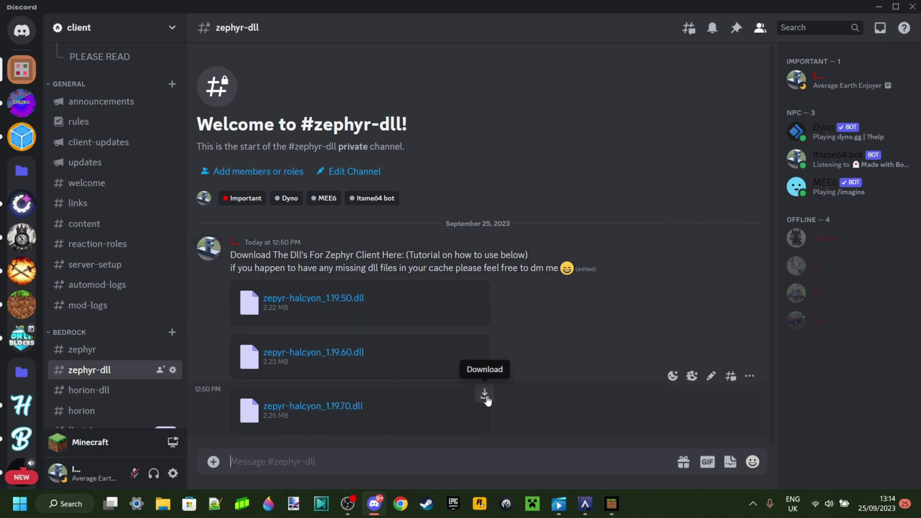
click(485, 394)
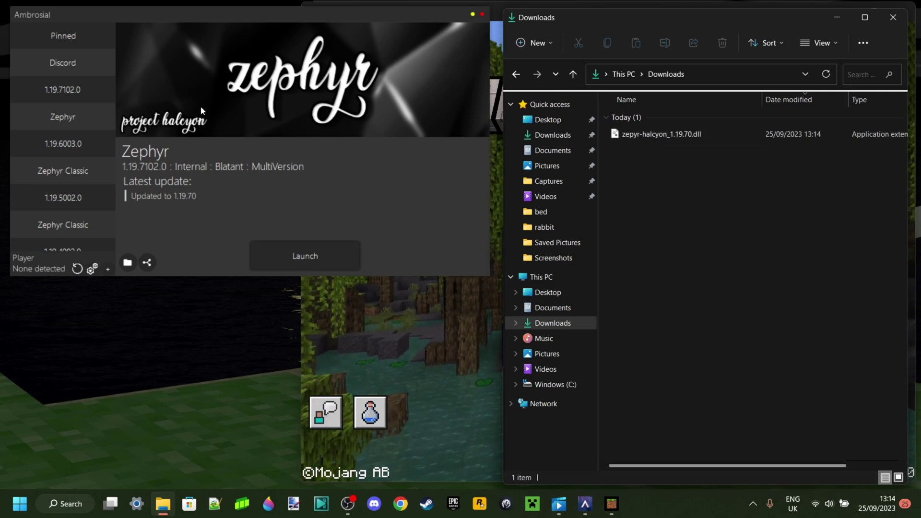
Open the 1.19.7102.0 Zephyr client's folder from Ambrosial and replace its 4.42 folder with a new empty folder named 4.42
click(73, 110)
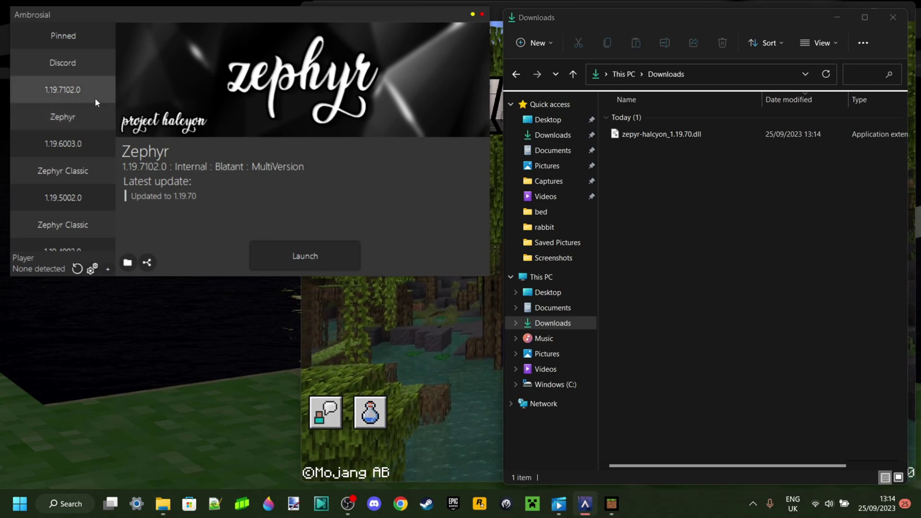
click(127, 263)
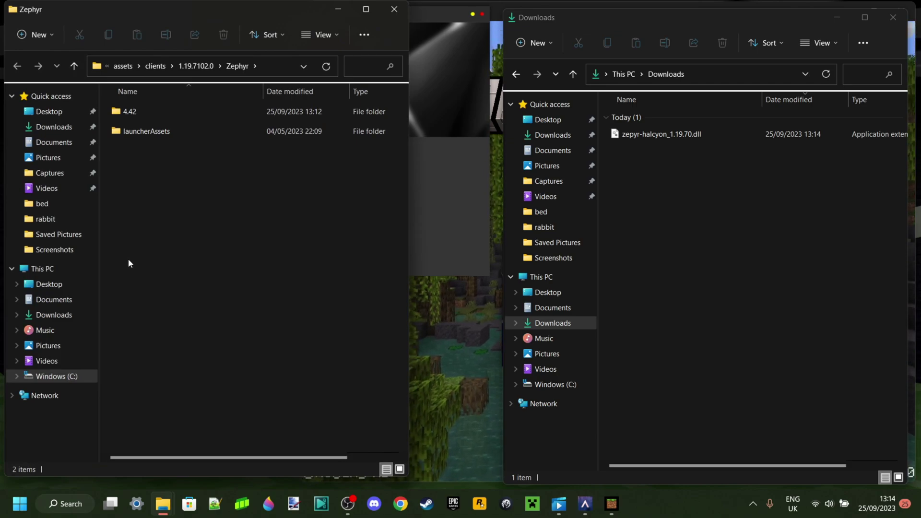
right_click(157, 175)
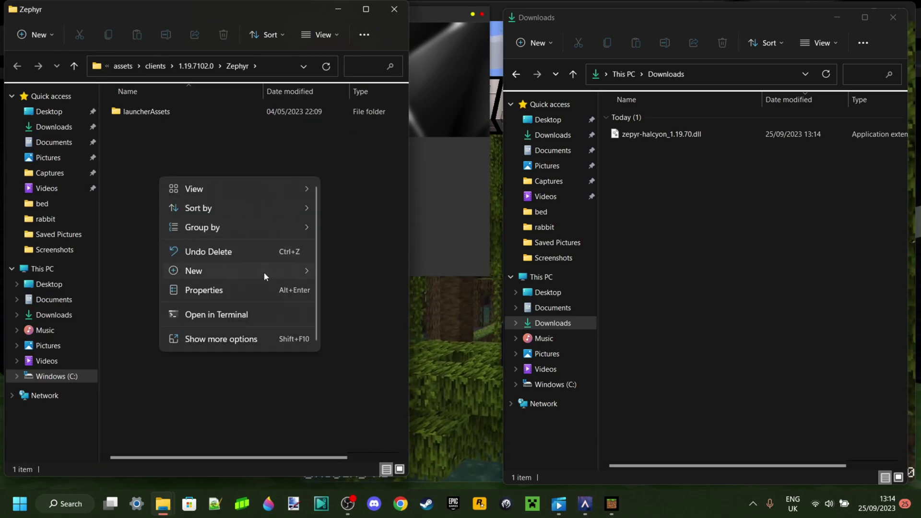
mouse_move(264, 273)
click(349, 272)
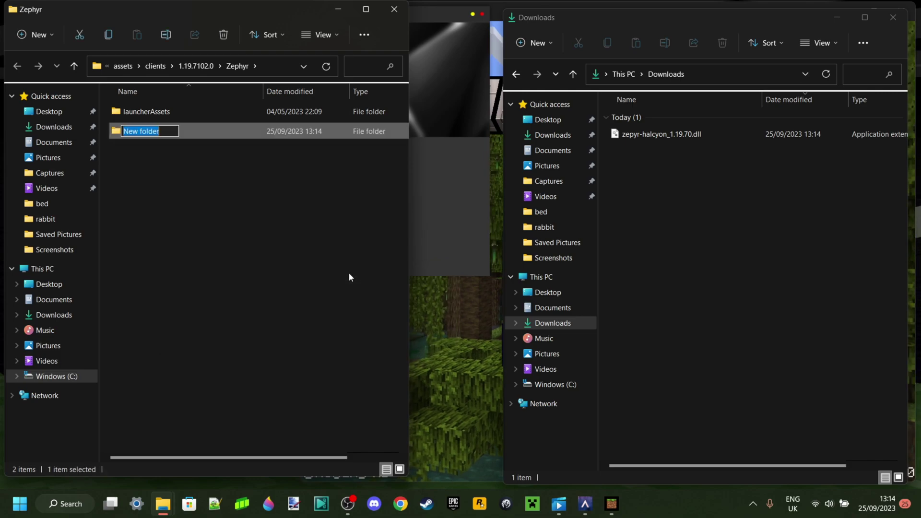
text(4.42)
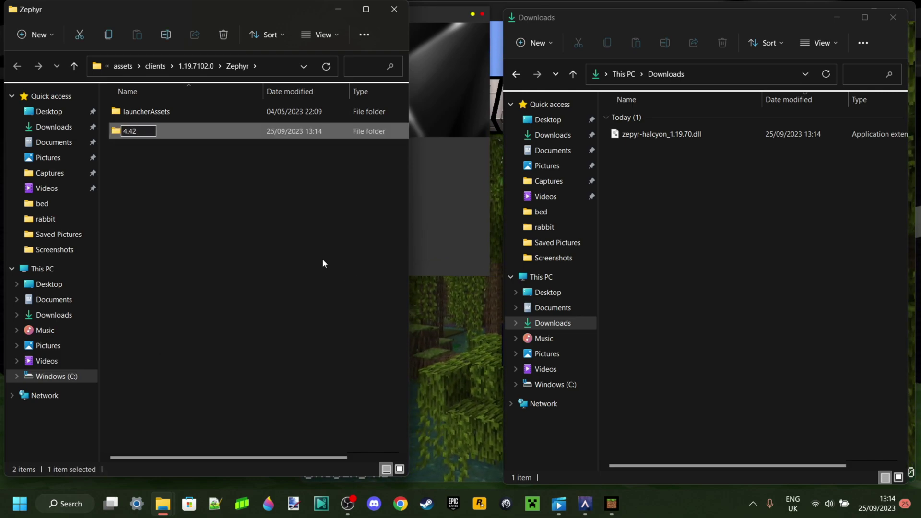
click(322, 258)
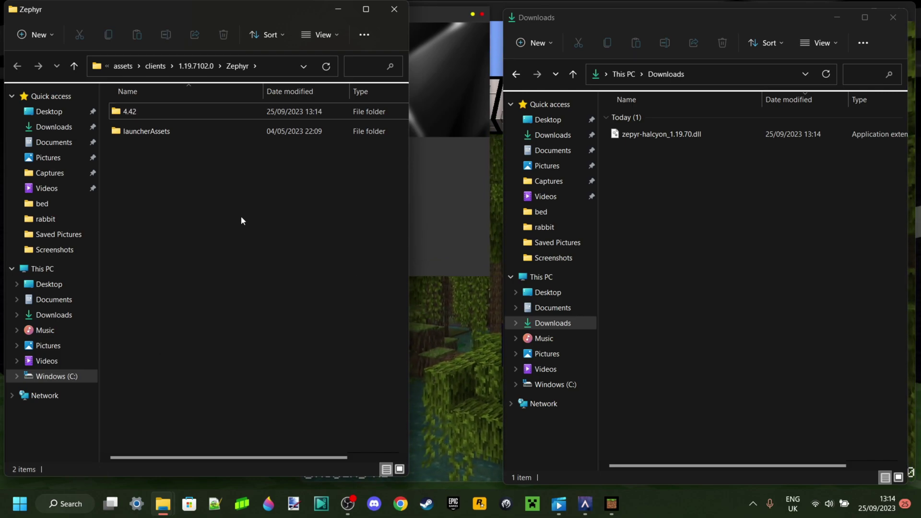
Move zepyr-halcyon_1.19.70.dll from Downloads into the new 4.42 folder
double_click(130, 112)
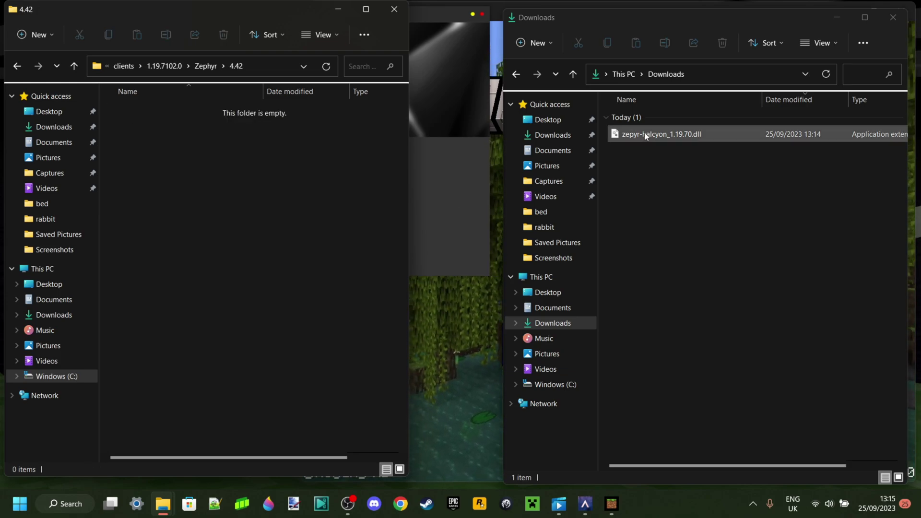
drag(646, 137, 266, 134)
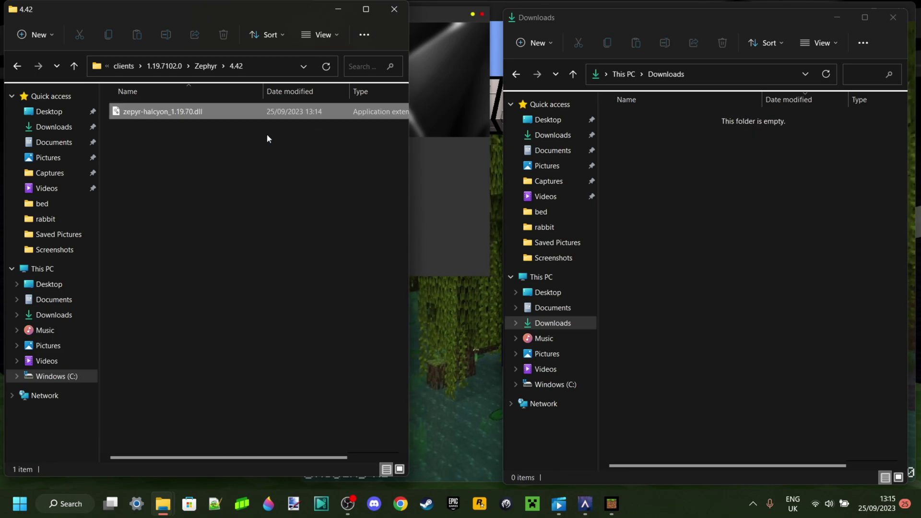
click(301, 167)
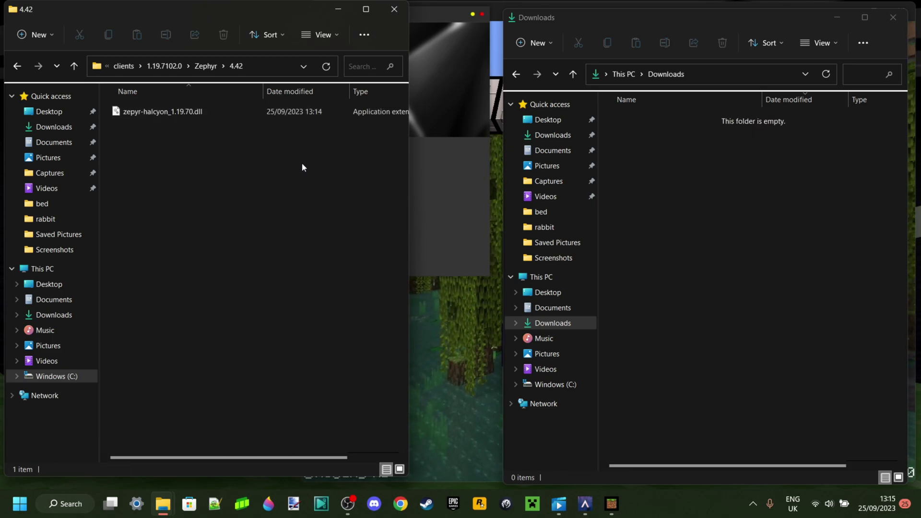
Close the 4.42 and Downloads folder windows and launch Zephyr from Ambrosial
click(394, 11)
click(892, 18)
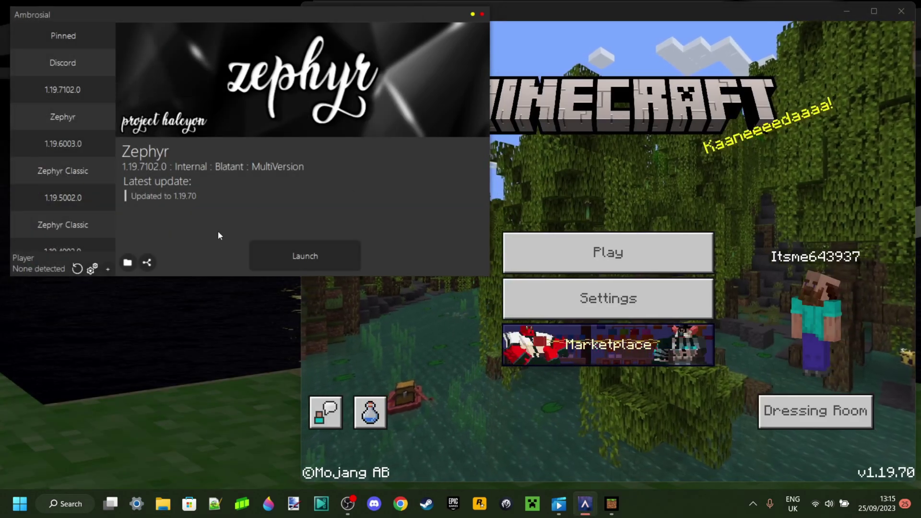
click(313, 258)
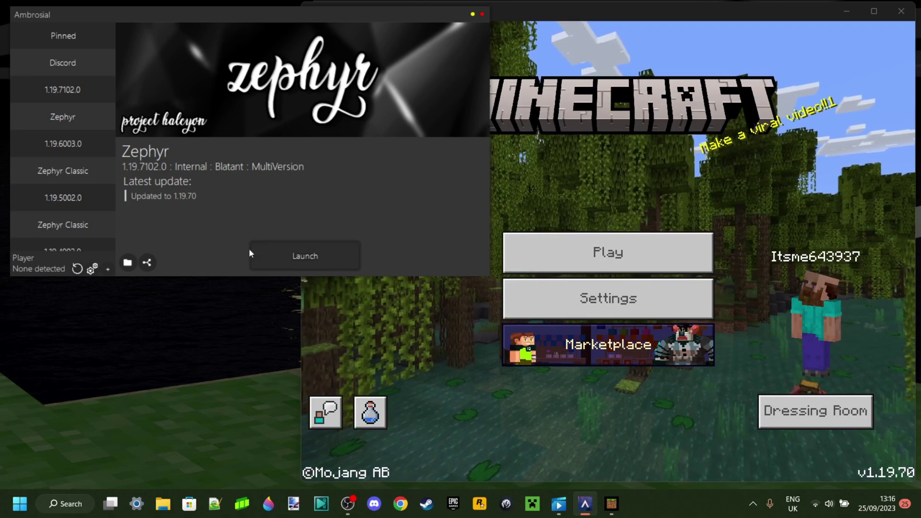
Reopen Zephyr's 4.42 folder from Ambrosial and rename zepyr-halcyon_1.19.70.dll to project-halcyon.dll
click(127, 266)
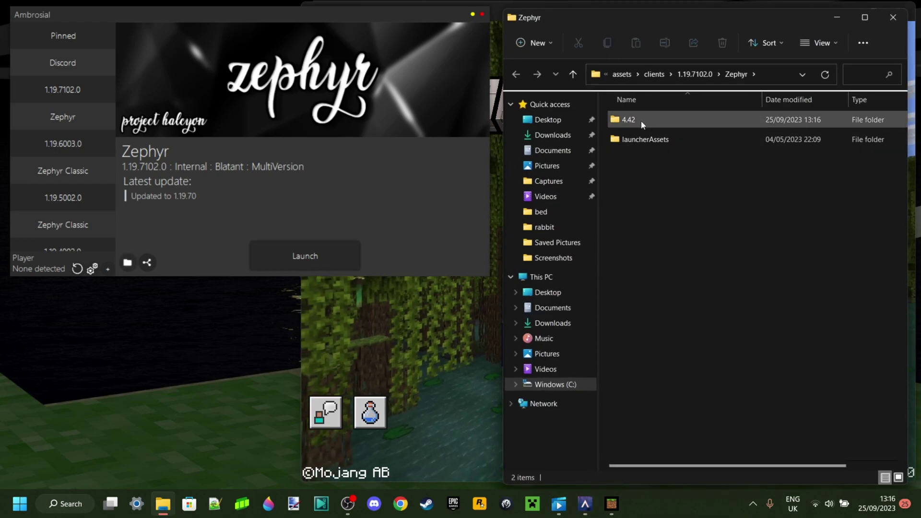
double_click(641, 120)
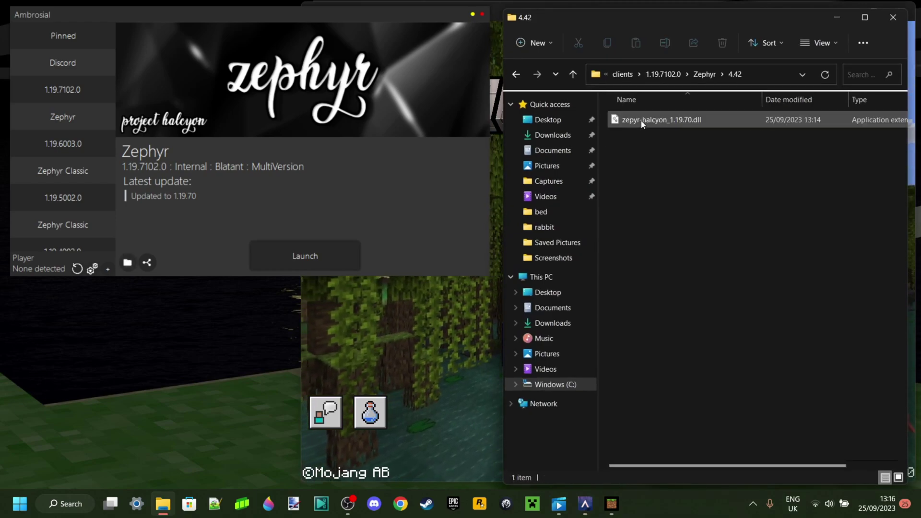
right_click(642, 124)
click(707, 134)
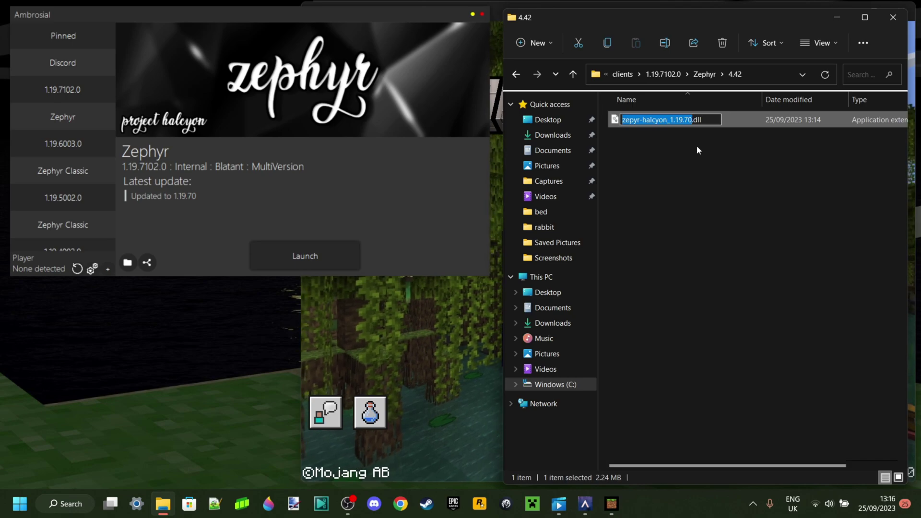
text(project-halcyon)
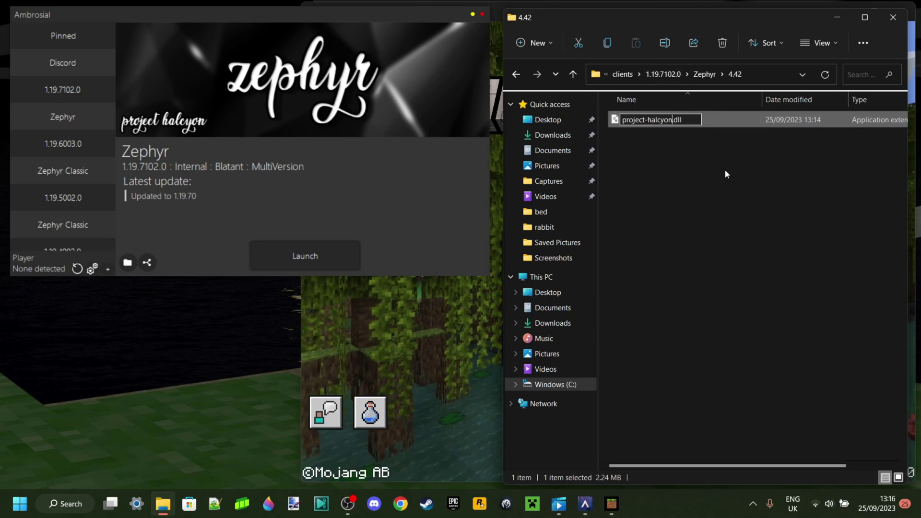
click(625, 140)
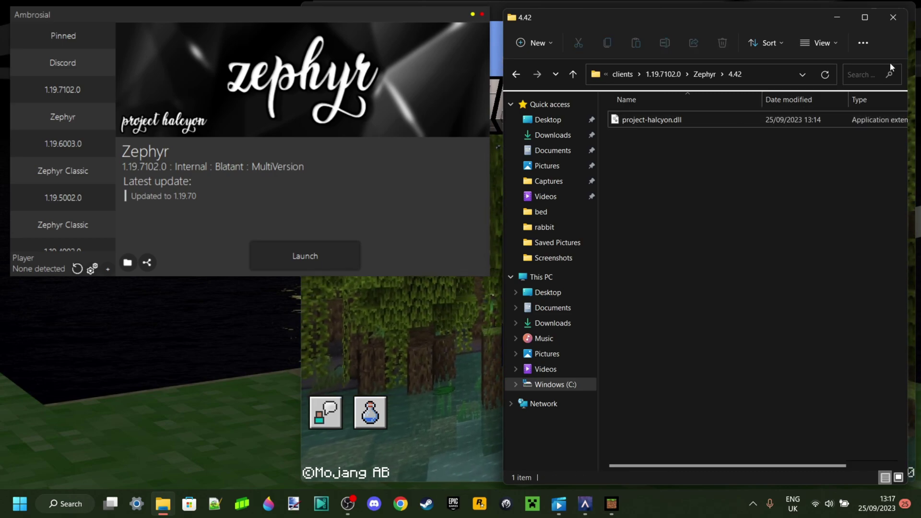
Close the 4.42 folder window and launch Zephyr again with the renamed DLL
click(893, 18)
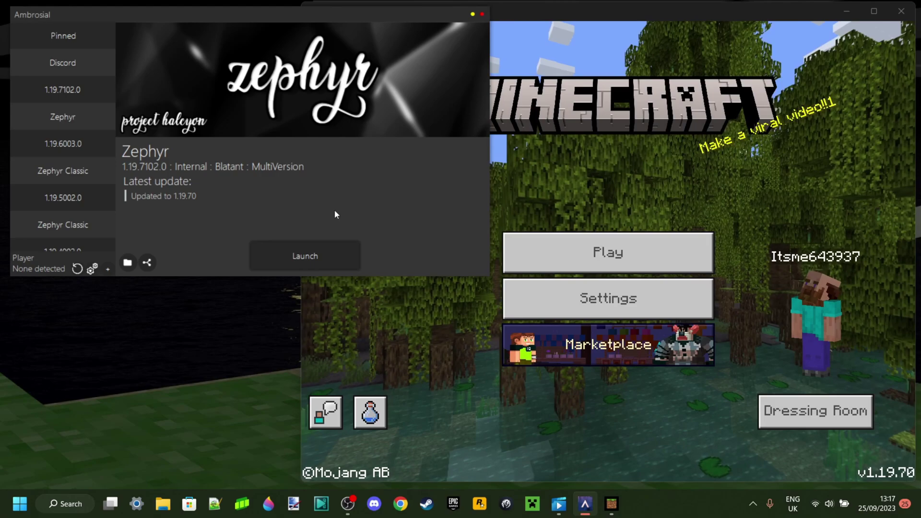
click(281, 254)
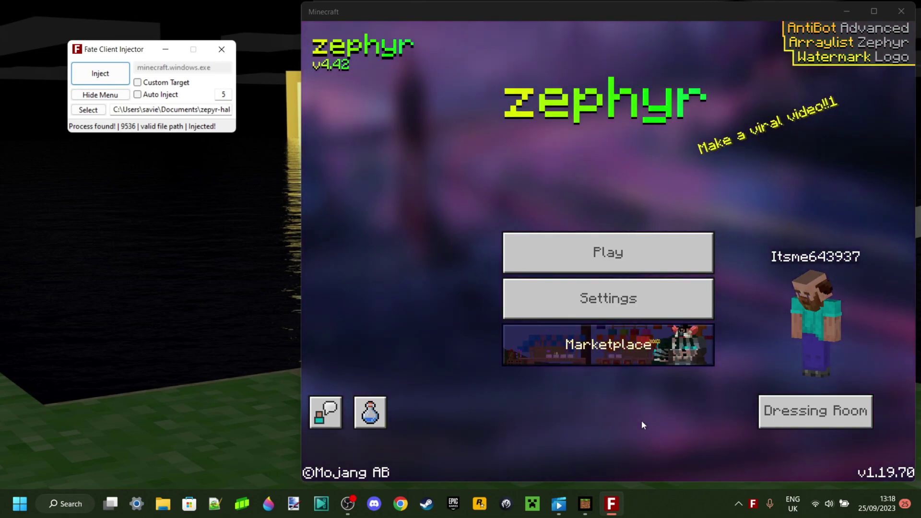
Switch Minecraft to full screen and open the world creation options from Play
key(super+Up)
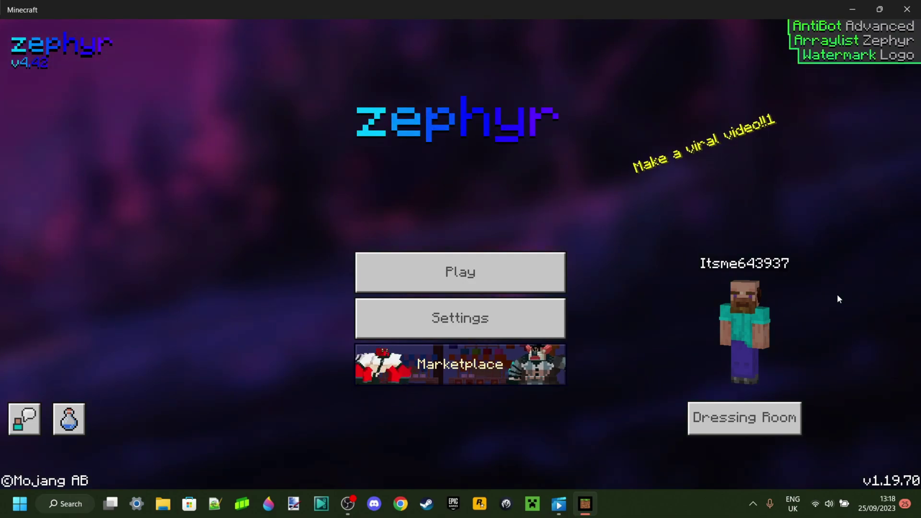
key(F11)
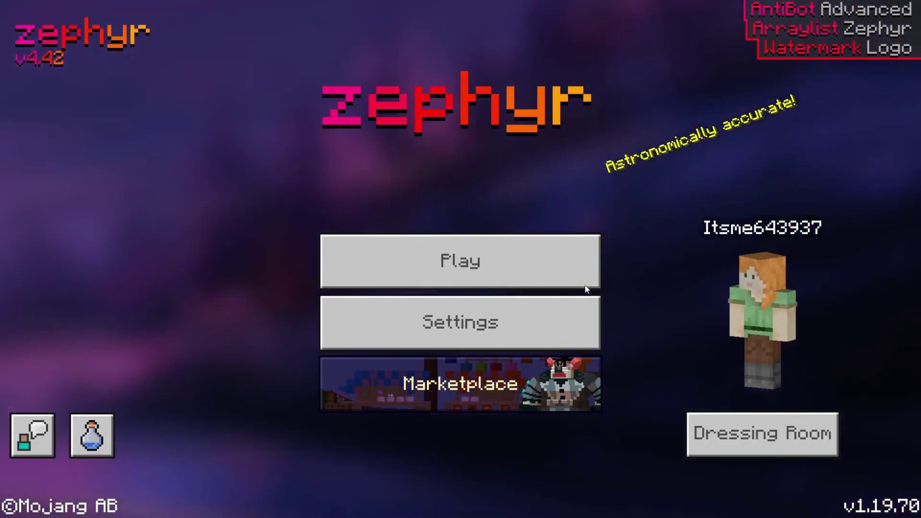
click(551, 274)
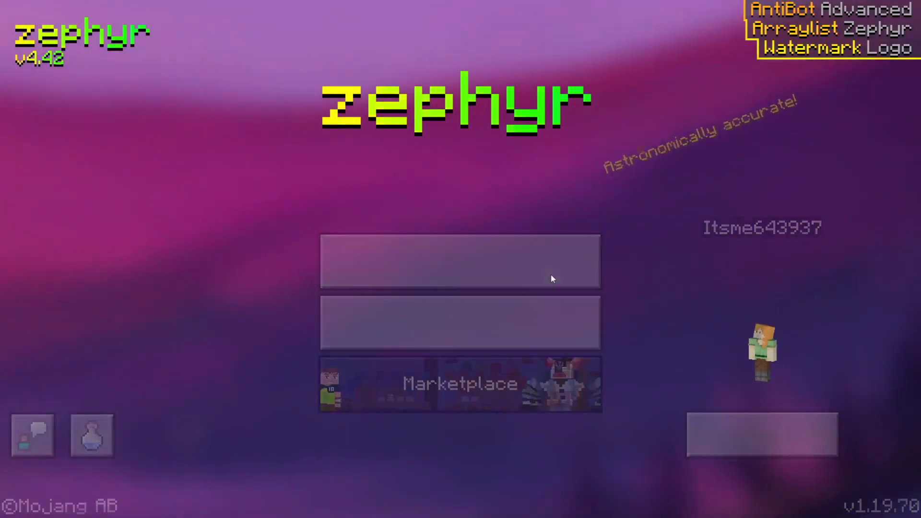
click(499, 148)
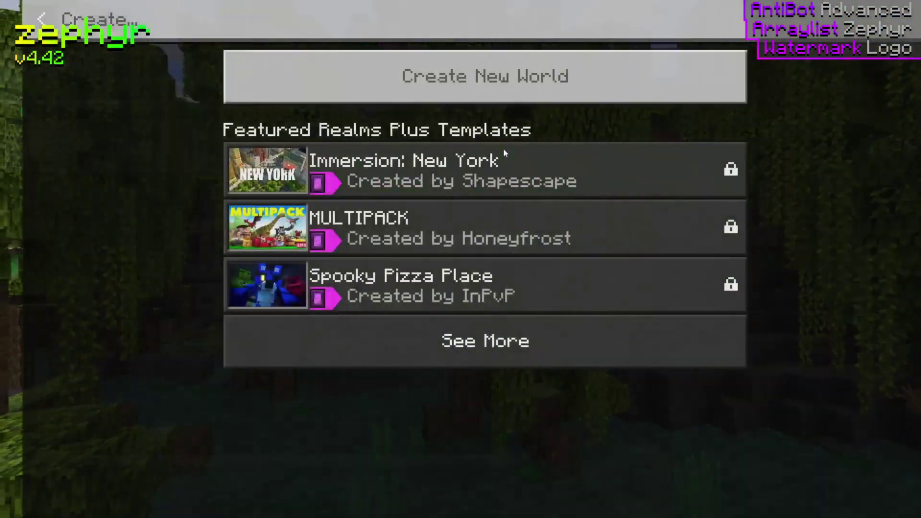
click(2, 30)
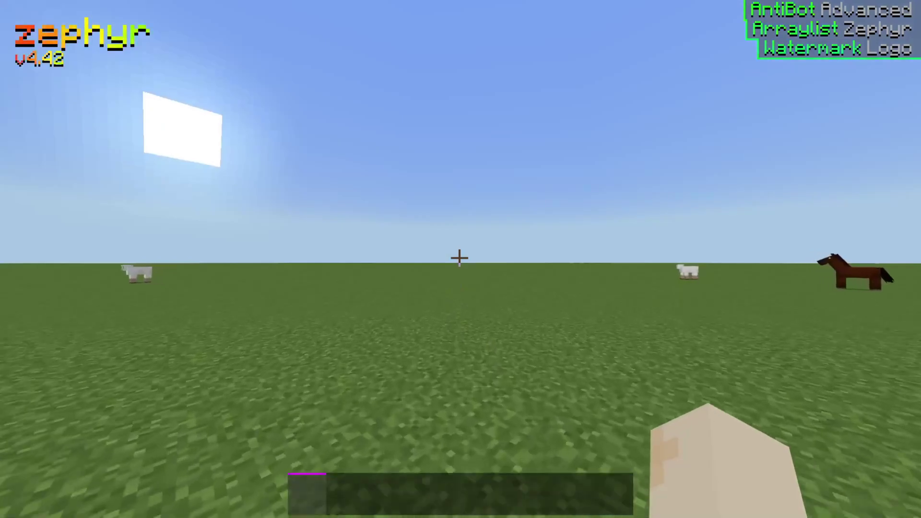
Open Zephyr's module menu in the world and briefly expand the combat and movement categories to view their modules
key(Shift_R)
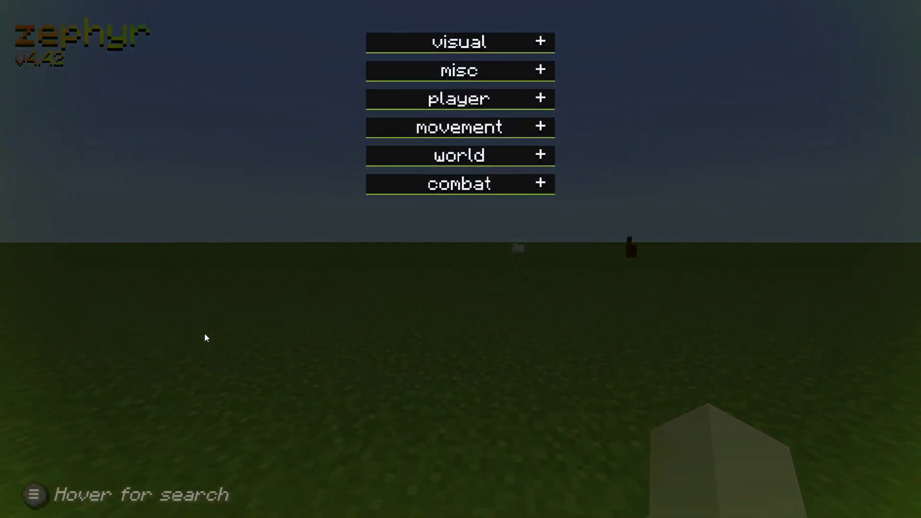
click(532, 182)
click(532, 181)
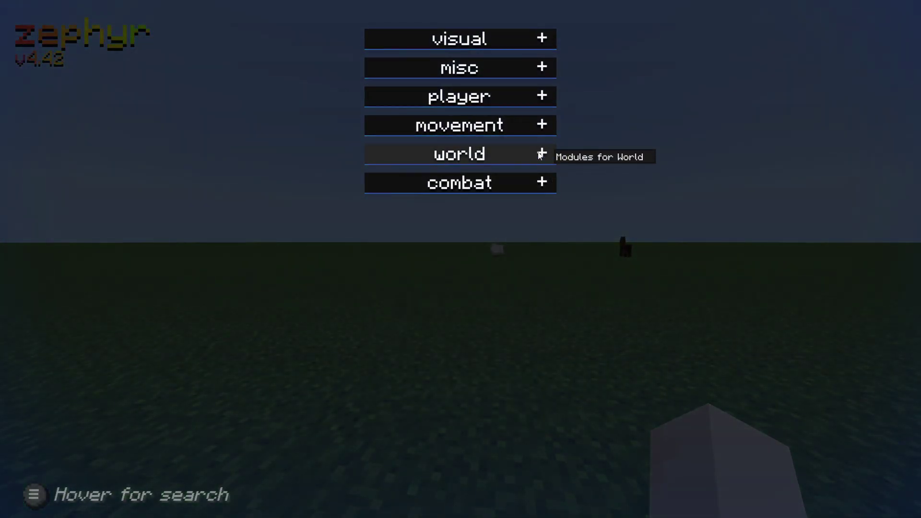
click(529, 124)
click(528, 121)
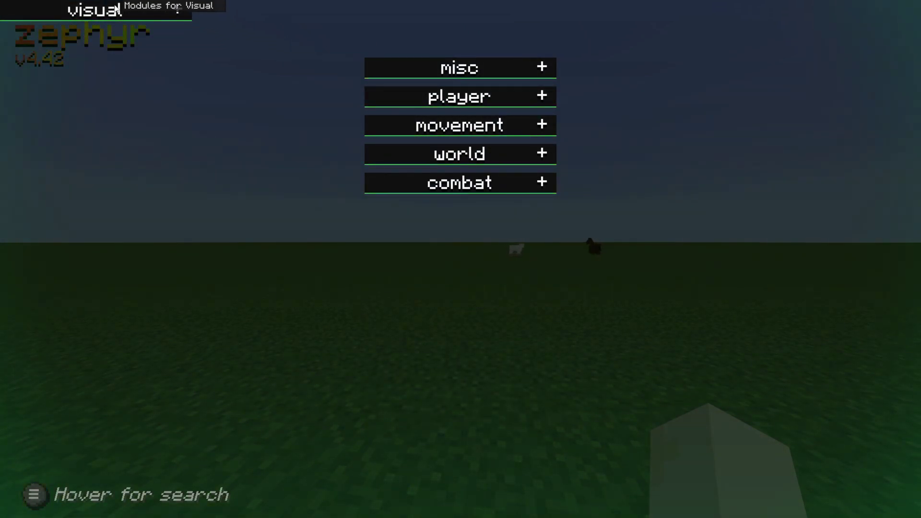
Line up the misc, player, movement and world categories in a row beside visual, and expand all five module lists
drag(428, 66, 283, 5)
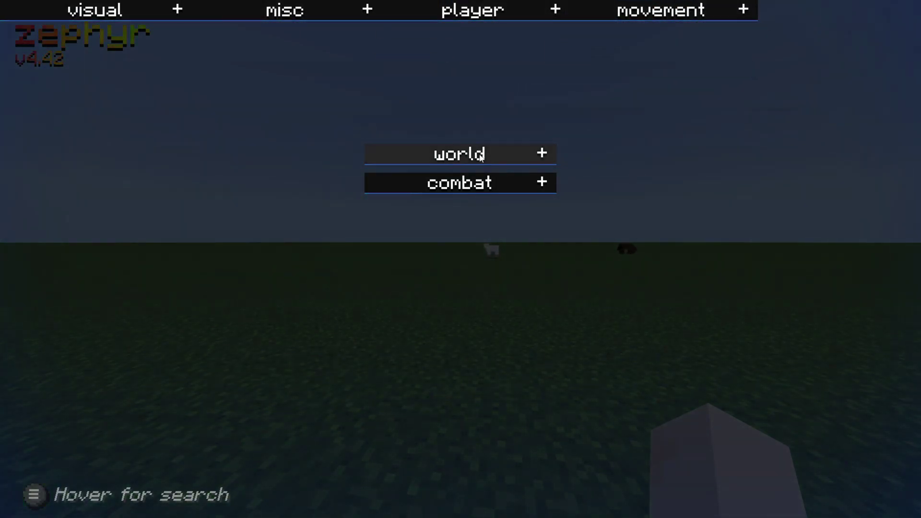
click(867, 6)
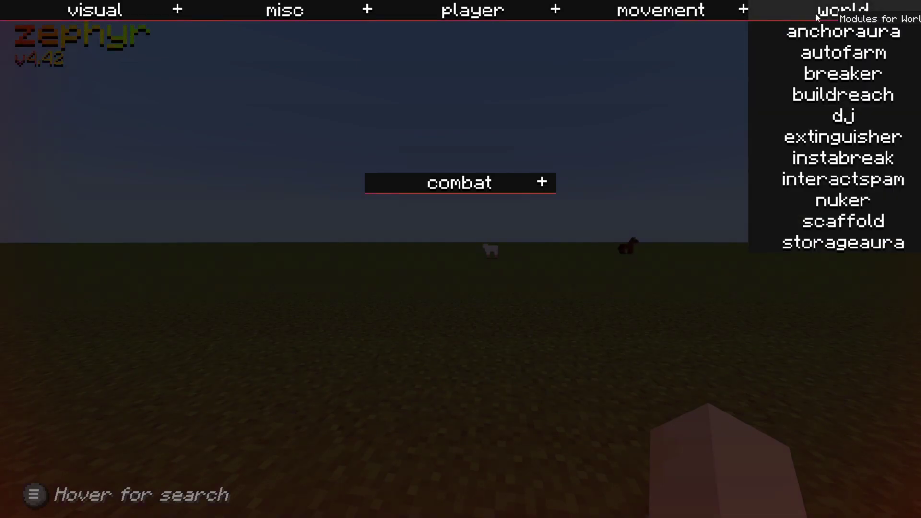
click(709, 10)
click(529, 15)
click(314, 14)
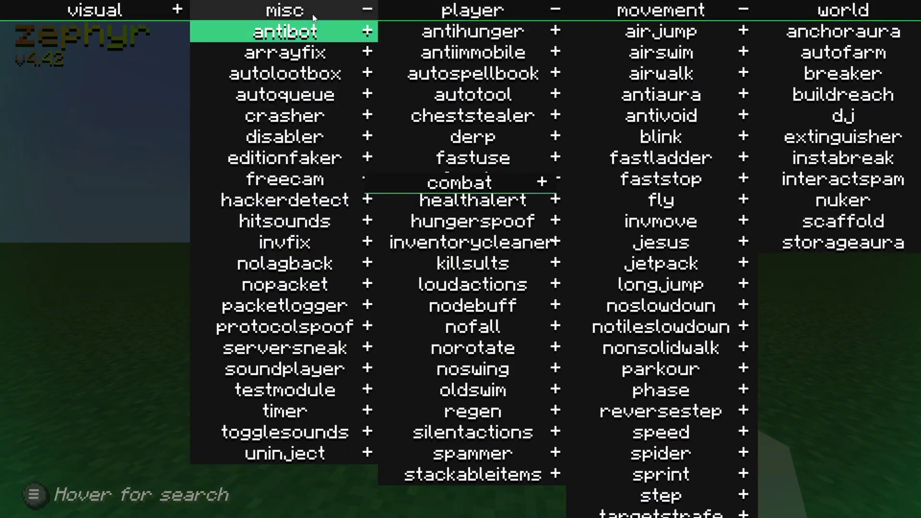
click(151, 15)
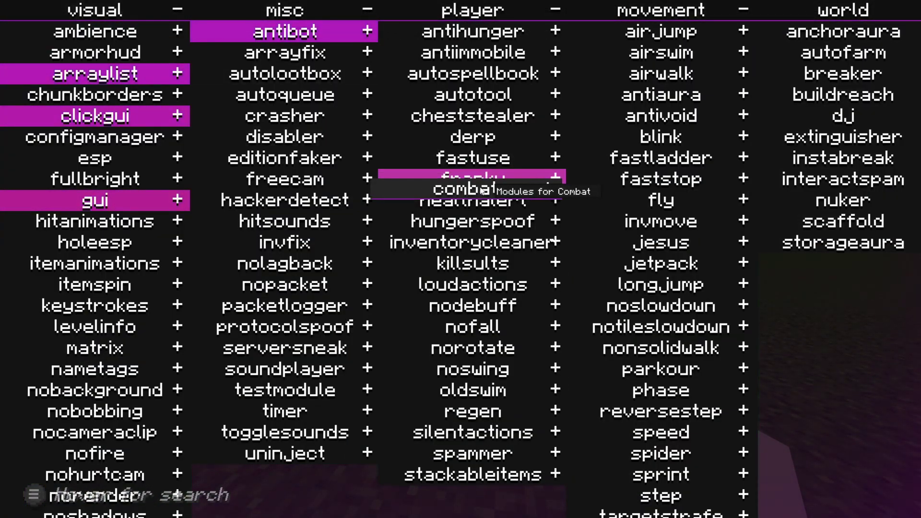
Place the combat category directly beneath the world module list, expand it and look over all the modules
drag(819, 299, 864, 268)
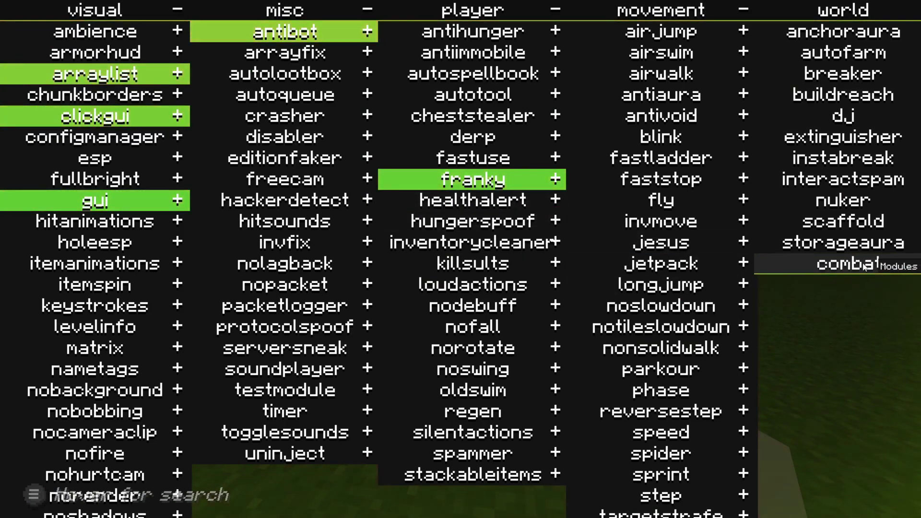
click(865, 269)
scroll(843, 367, down, 10)
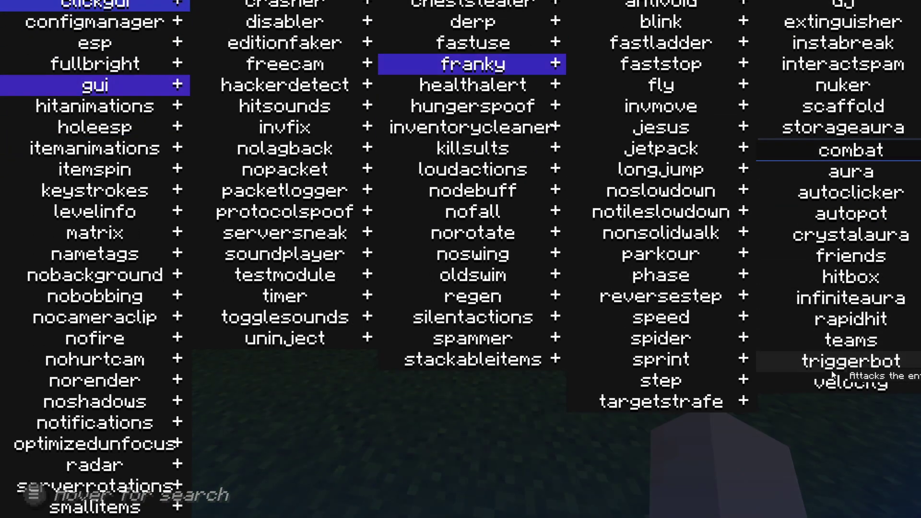
scroll(670, 390, up, 12)
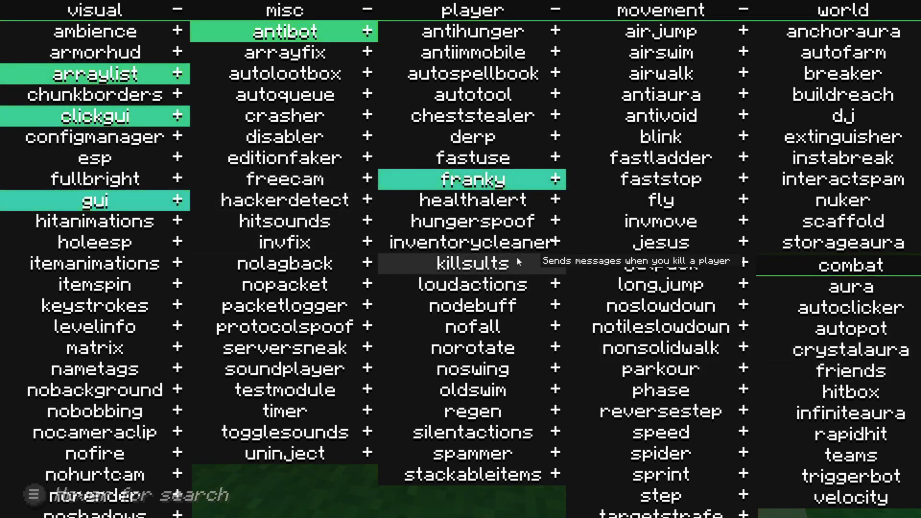
Toggle the invfix module on and back off, and briefly expand the settings of healthalert and derp
click(290, 243)
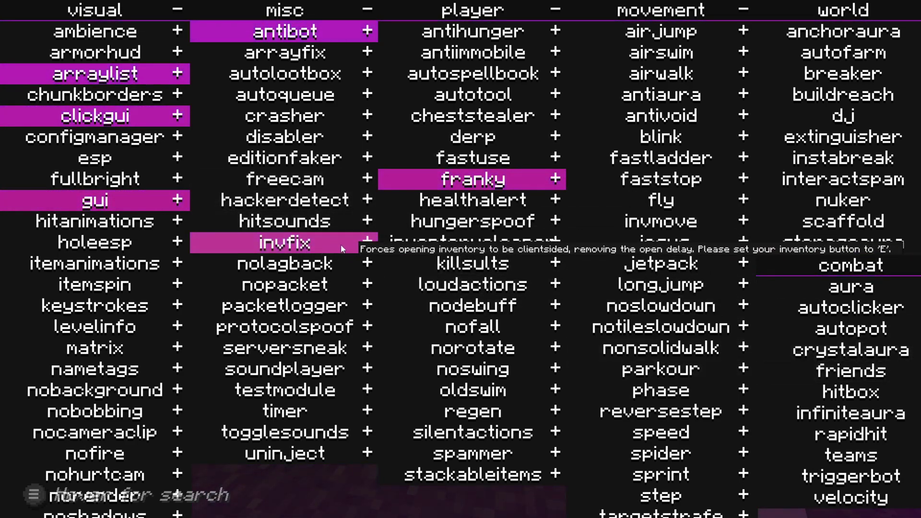
click(319, 243)
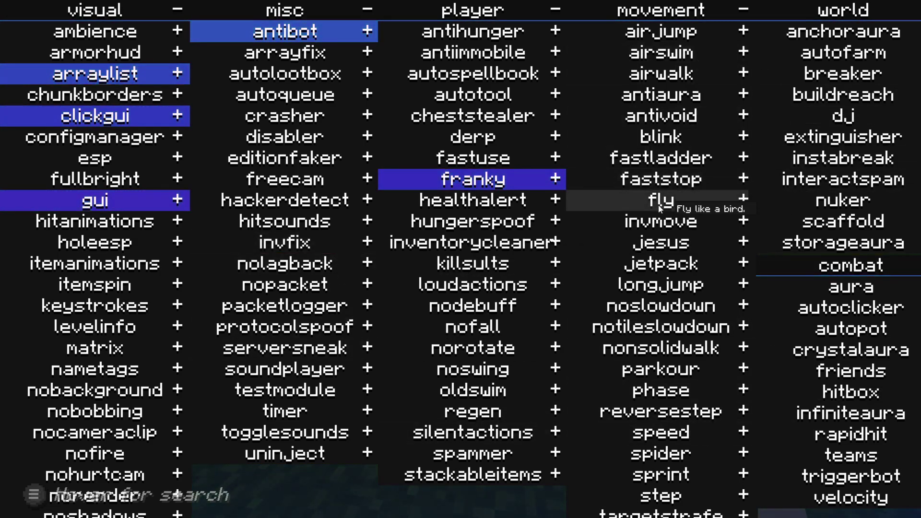
right_click(539, 201)
right_click(540, 200)
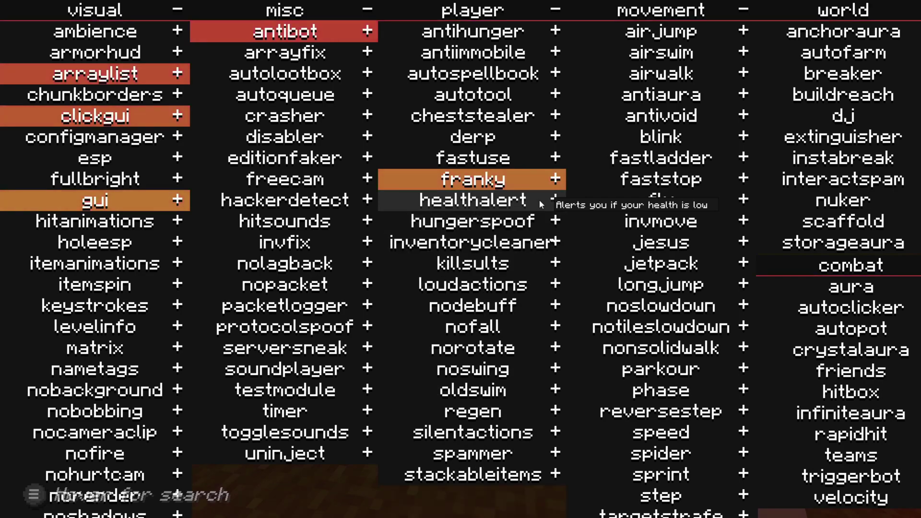
right_click(540, 201)
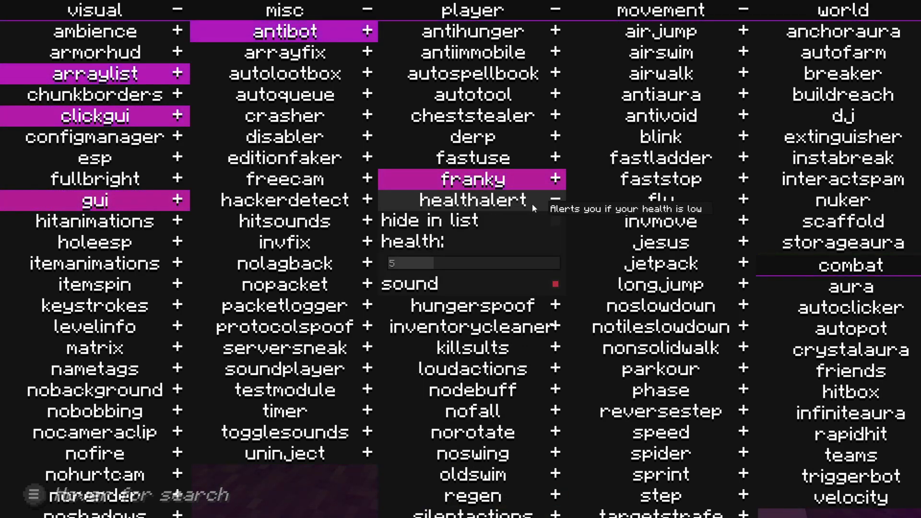
right_click(503, 209)
right_click(505, 134)
right_click(506, 134)
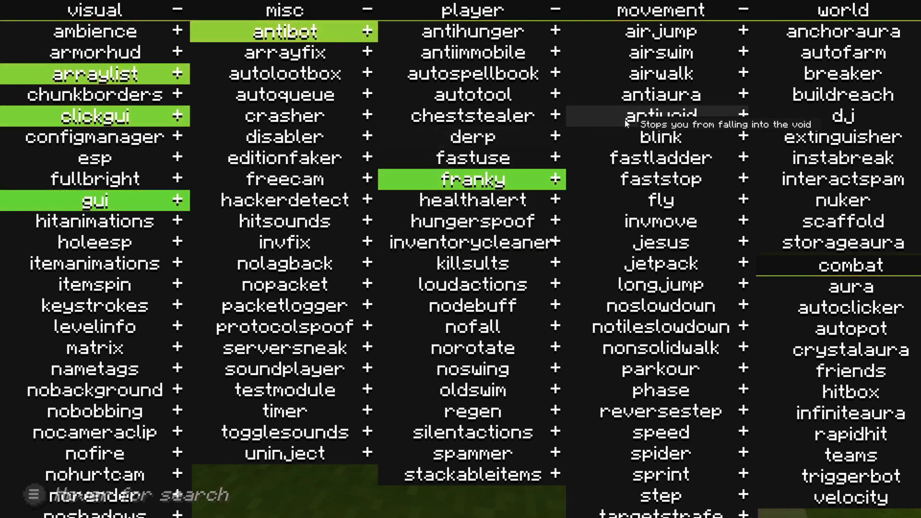
Briefly expand the settings of antivoid, invmove, noslowdown, nuker and aura, and close the module menu
right_click(653, 116)
right_click(654, 116)
right_click(657, 222)
right_click(658, 222)
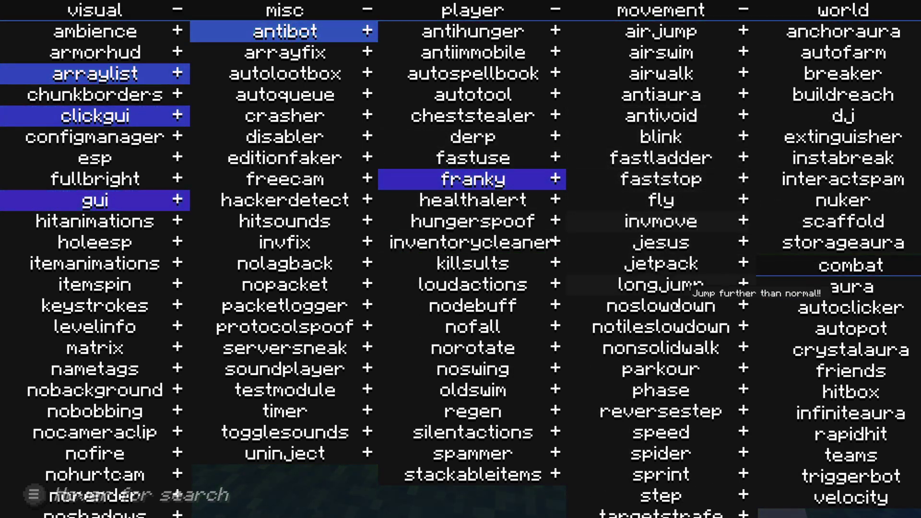
right_click(681, 310)
right_click(680, 313)
right_click(826, 201)
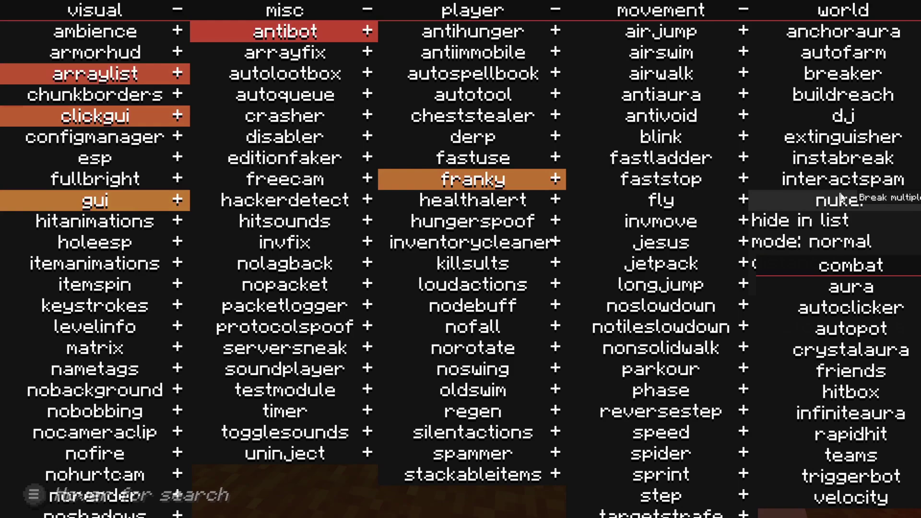
right_click(849, 200)
right_click(844, 295)
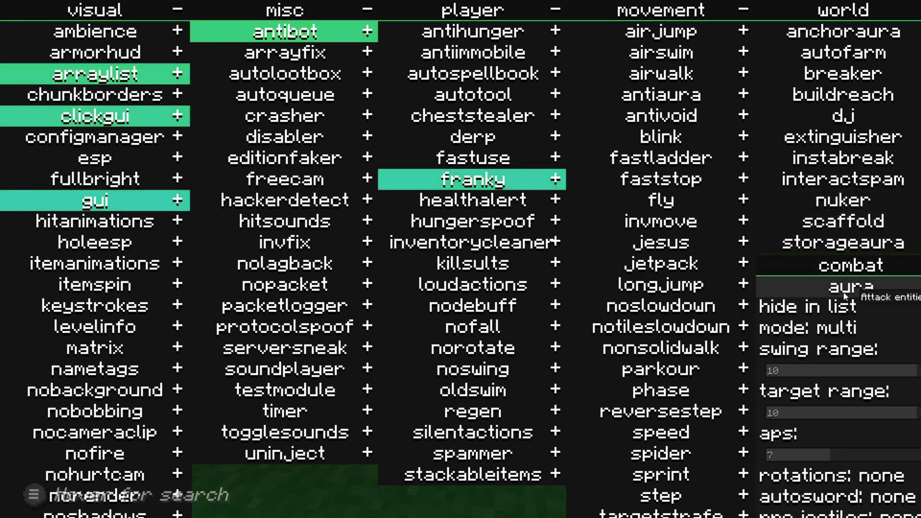
right_click(847, 288)
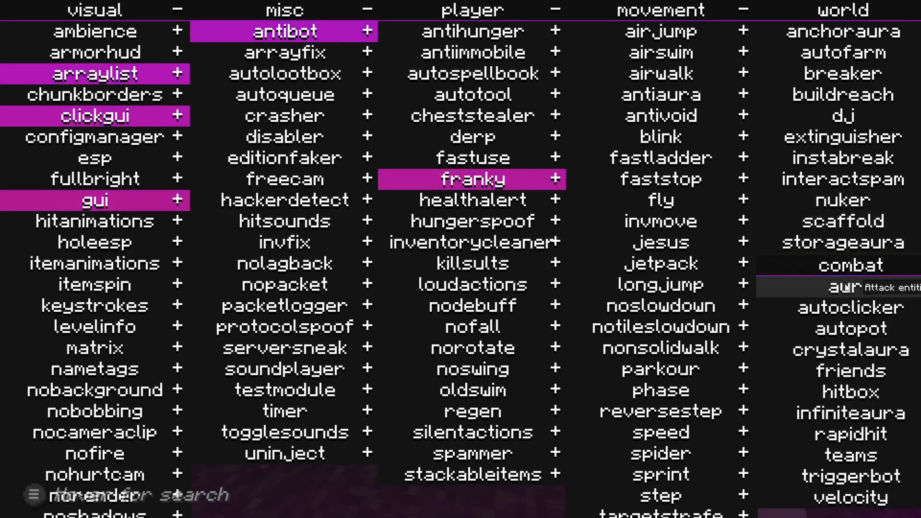
key(Escape)
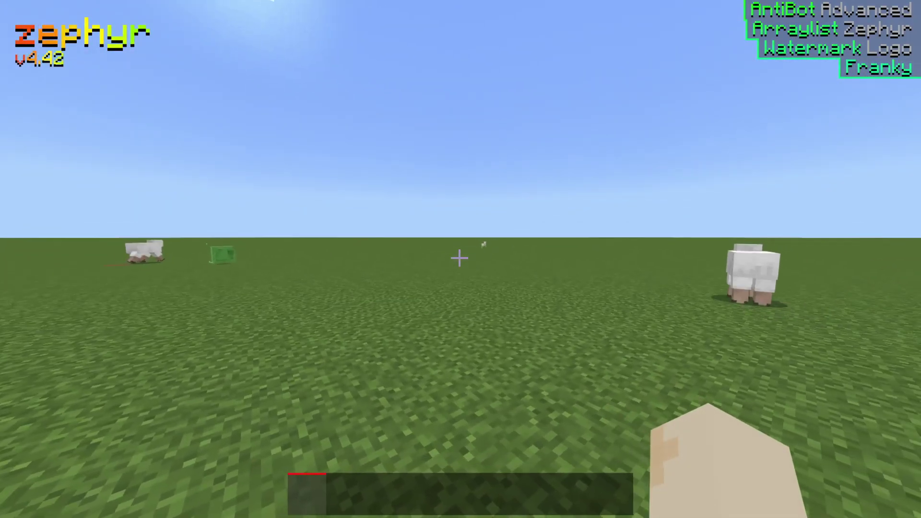
Reopen the module menu and disable the franky, antibot and arraylist modules
key(Shift_R)
click(423, 180)
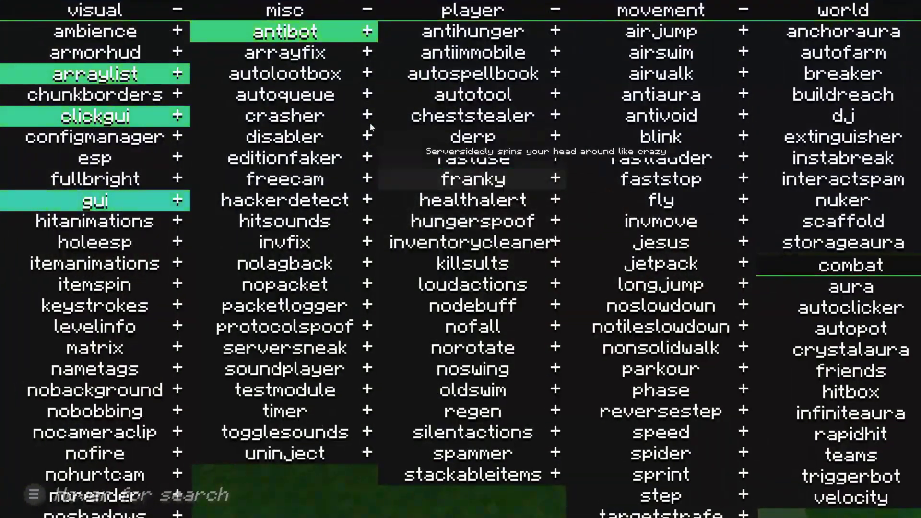
click(115, 116)
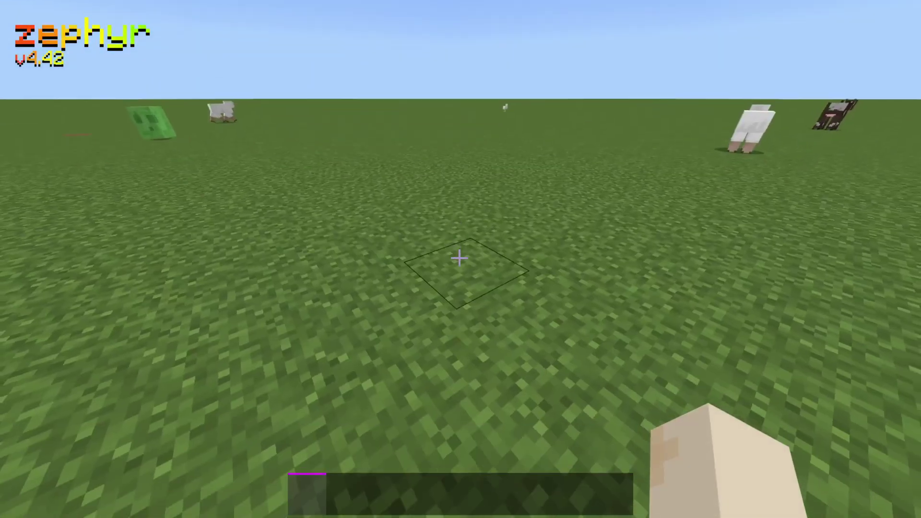
Disable the watermark module in the visual category and return to the world
key(Shift_R)
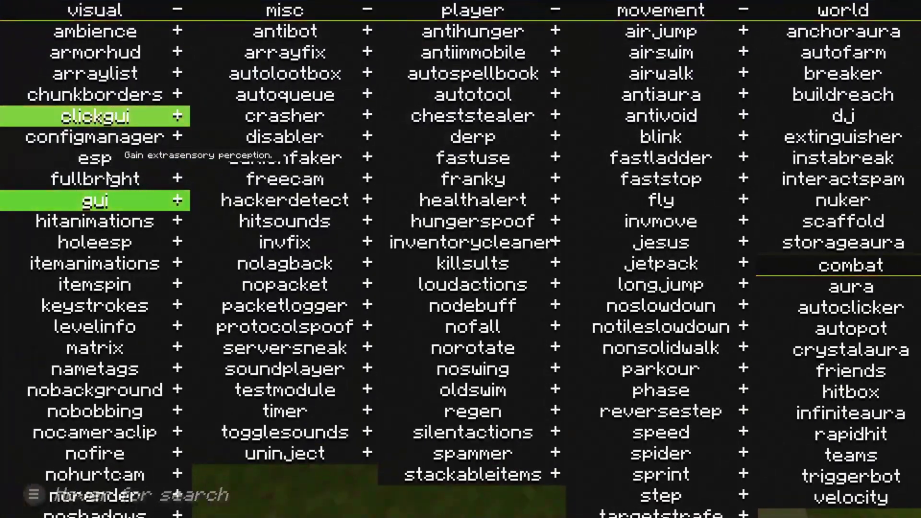
right_click(107, 201)
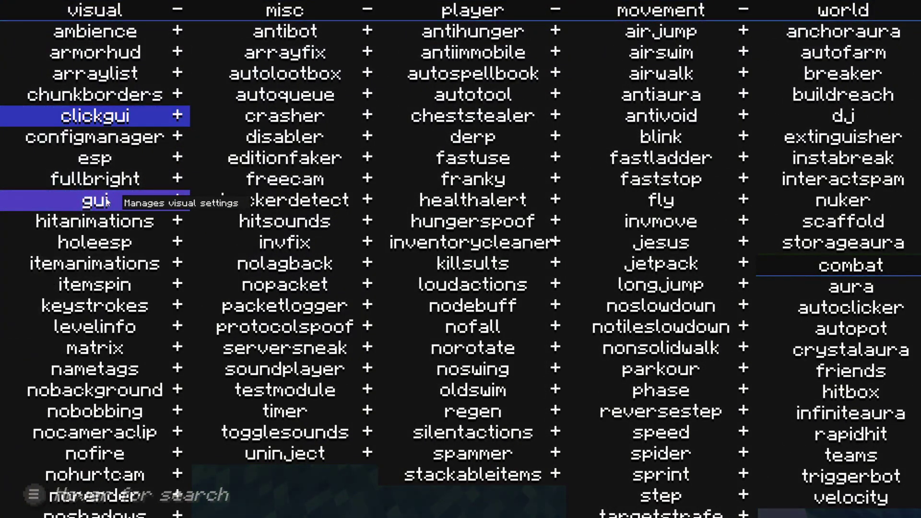
scroll(107, 202, down, 8)
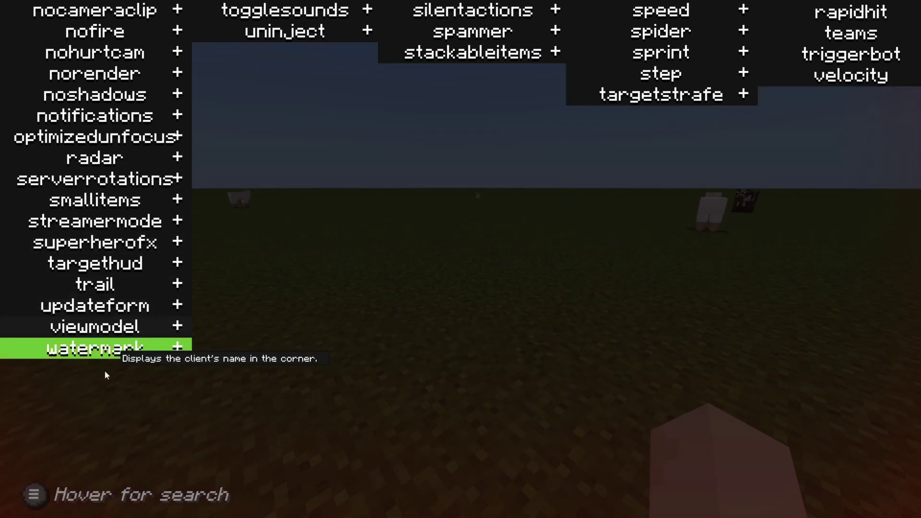
scroll(452, 290, up, 8)
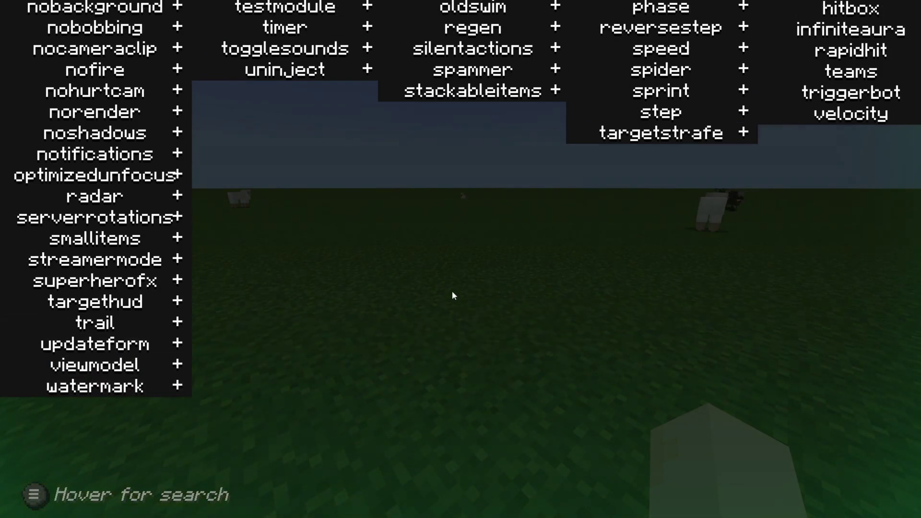
key(Escape)
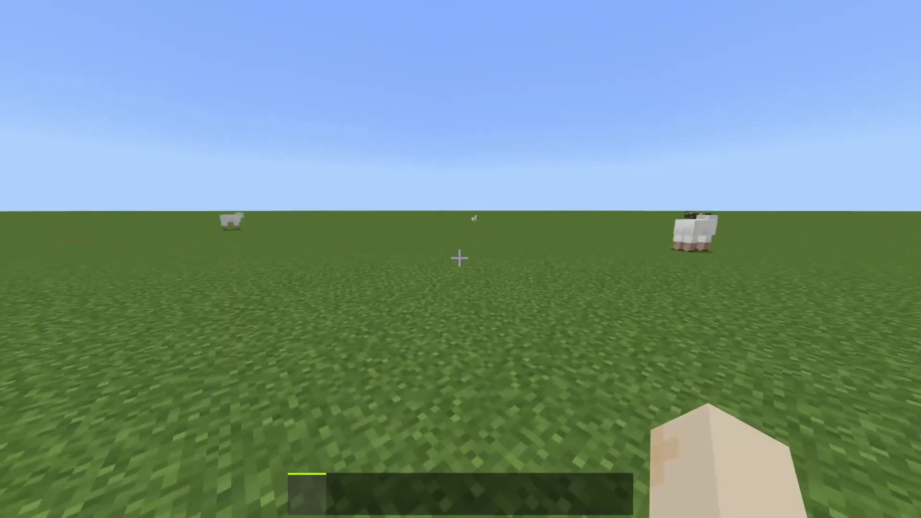
key(Shift_R)
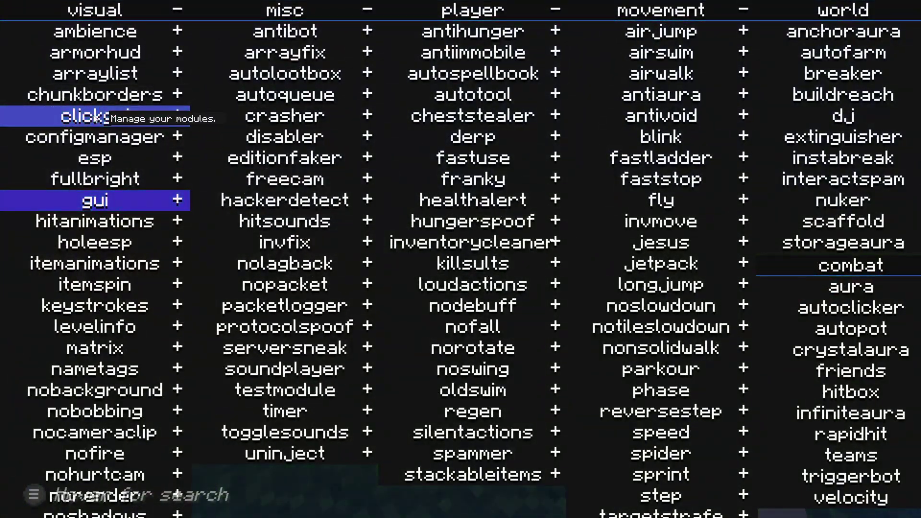
key(Escape)
key(Shift_R)
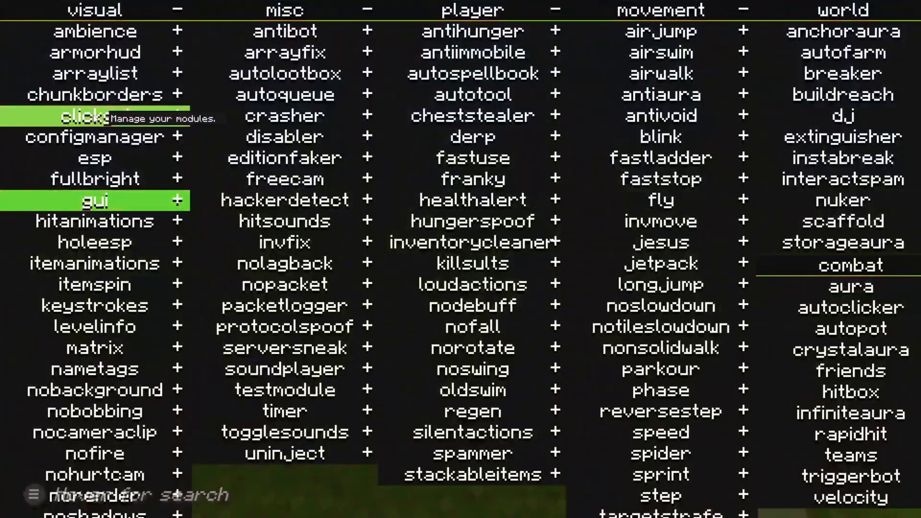
key(Escape)
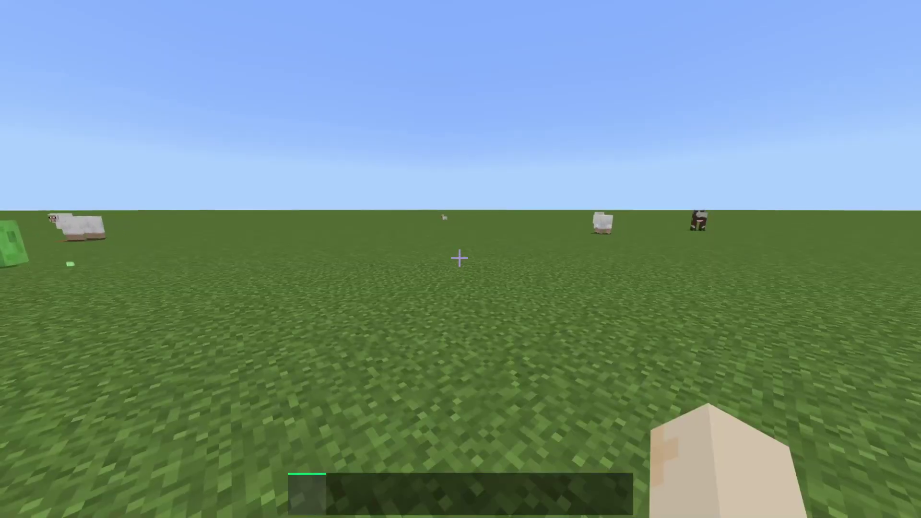
Switch to the front-facing third-person view, and run and jump the character across the grass
key(F5)
key(F5)
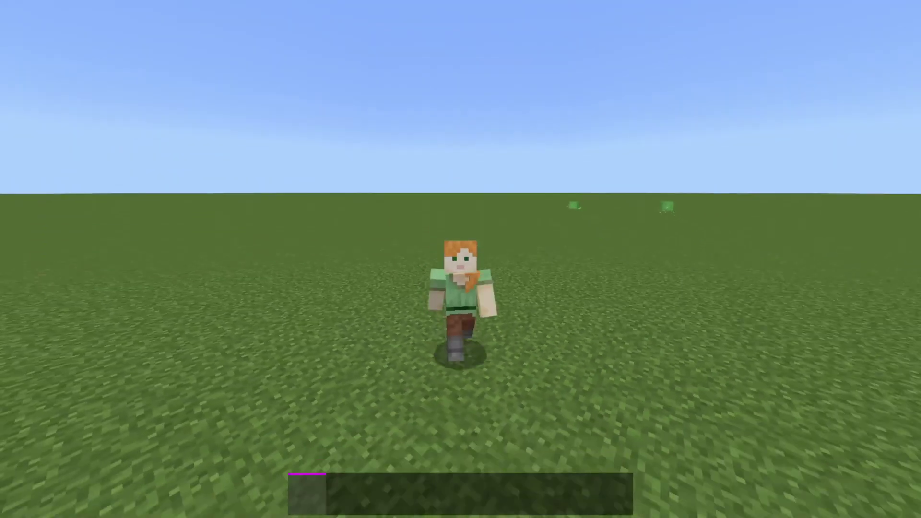
key(space)
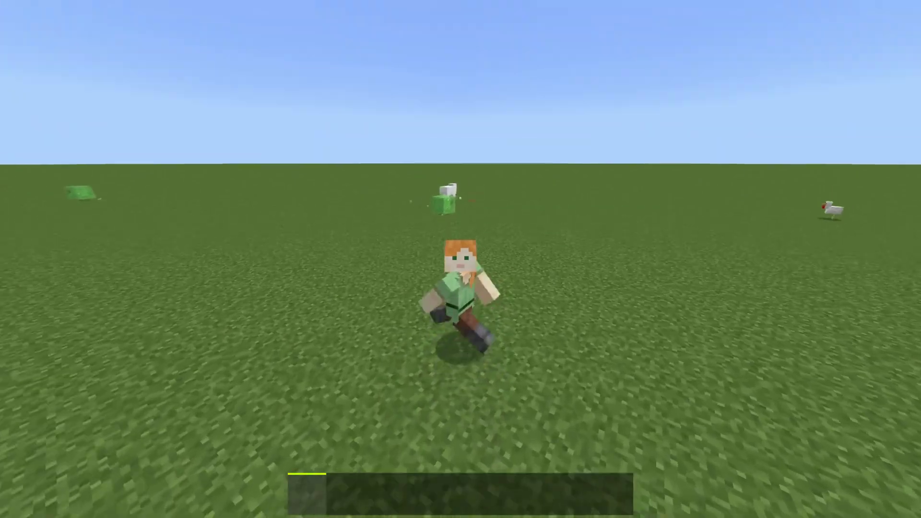
key(space)
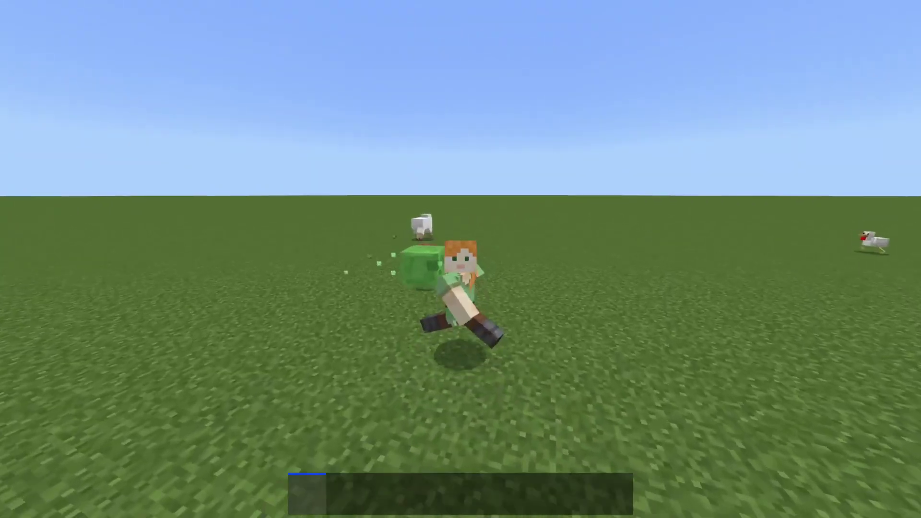
key(space)
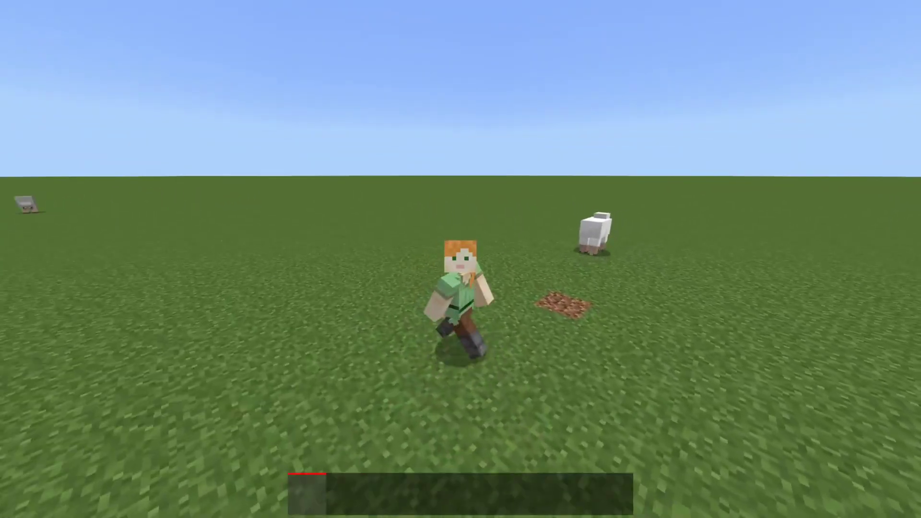
key(w)
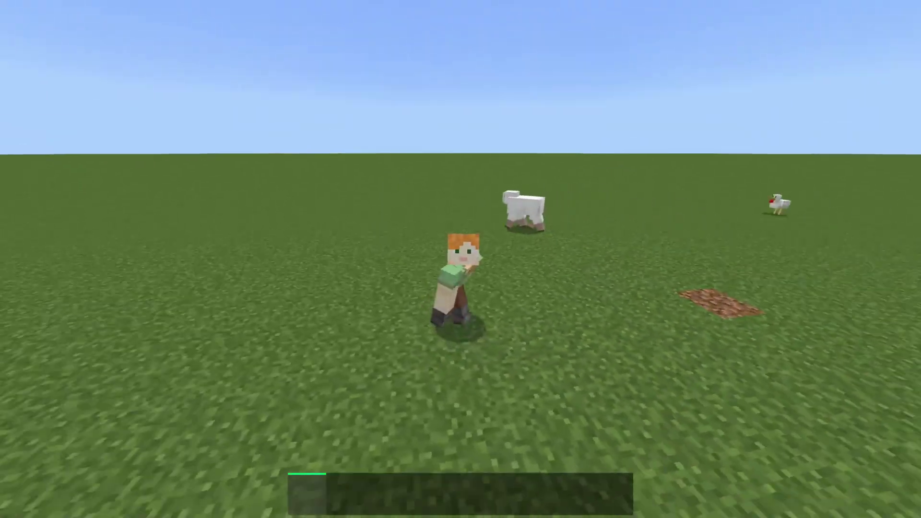
key(w)
key(w)
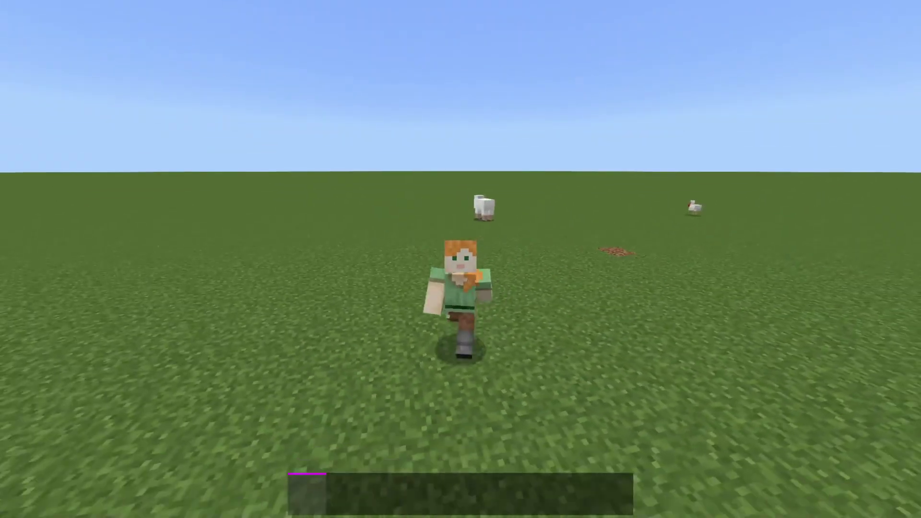
key(w)
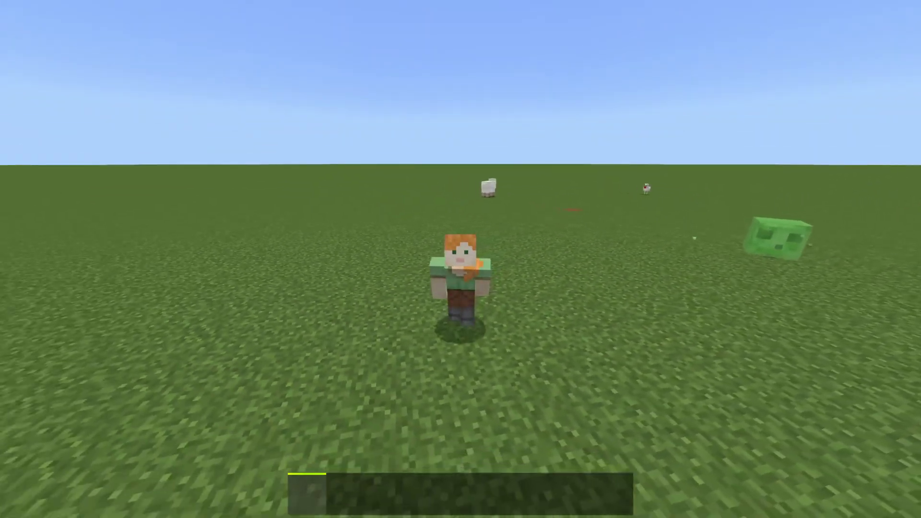
key(w)
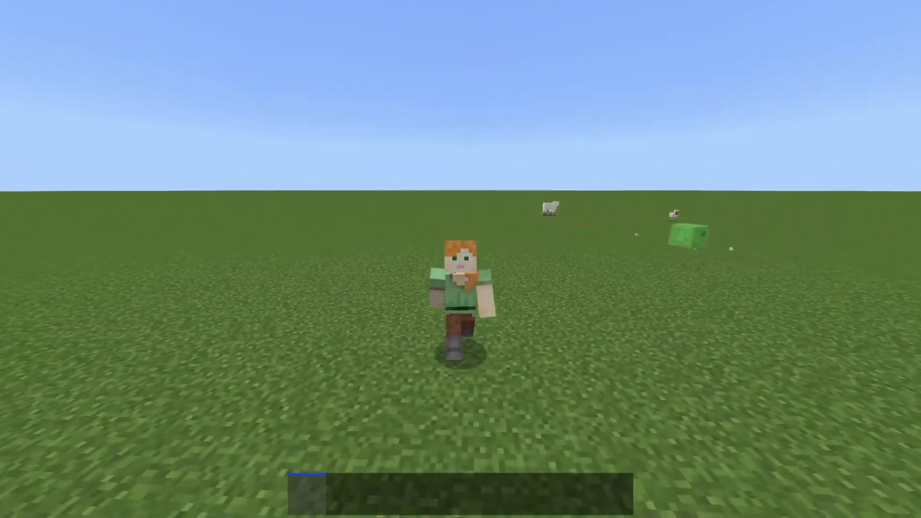
key(w)
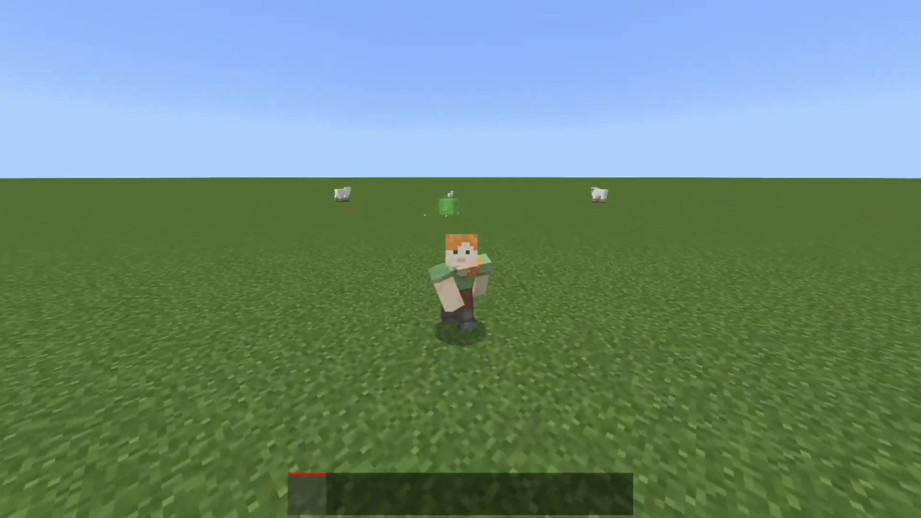
key(w)
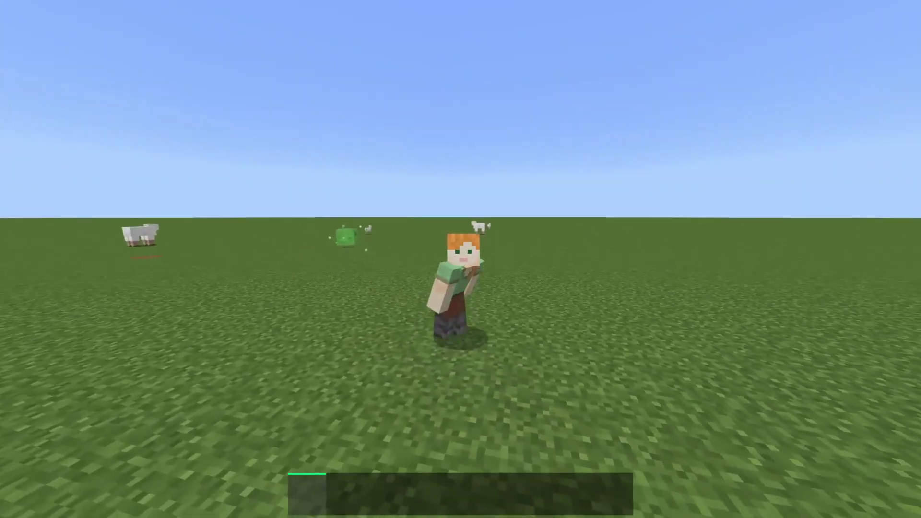
key(w)
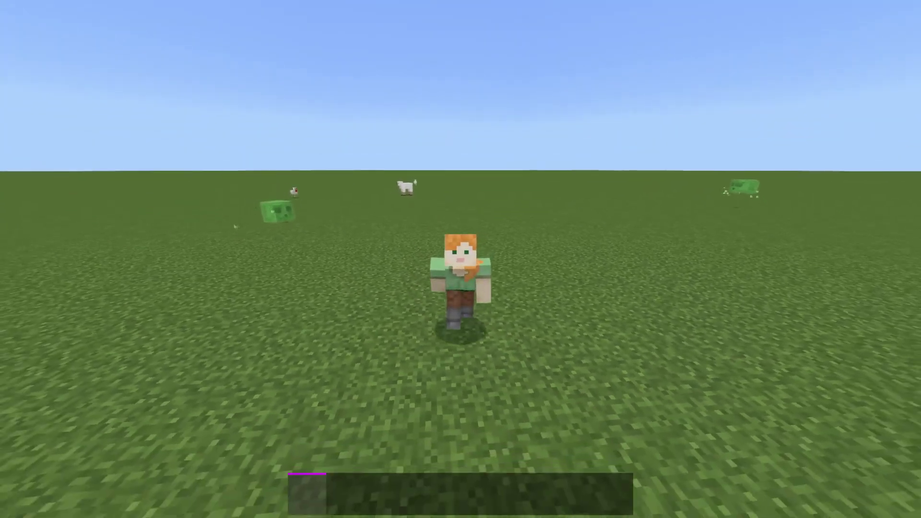
key(w)
key(w)
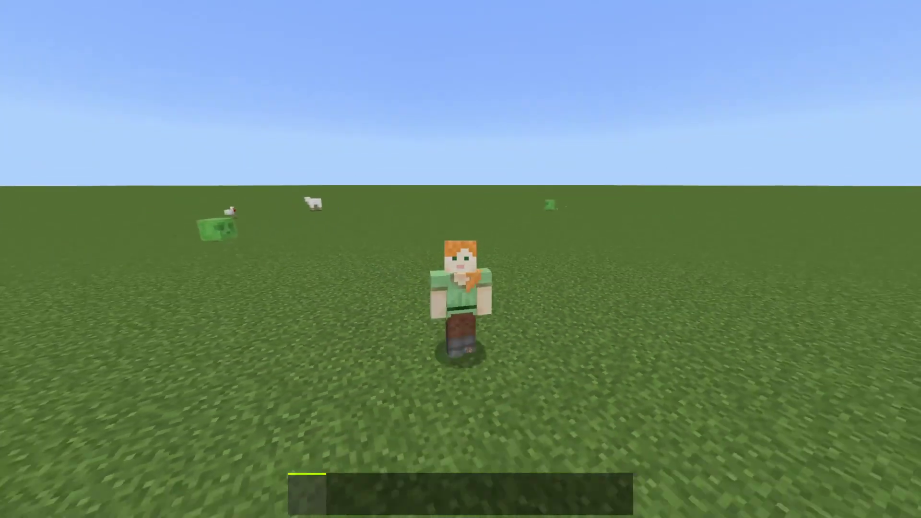
key(w)
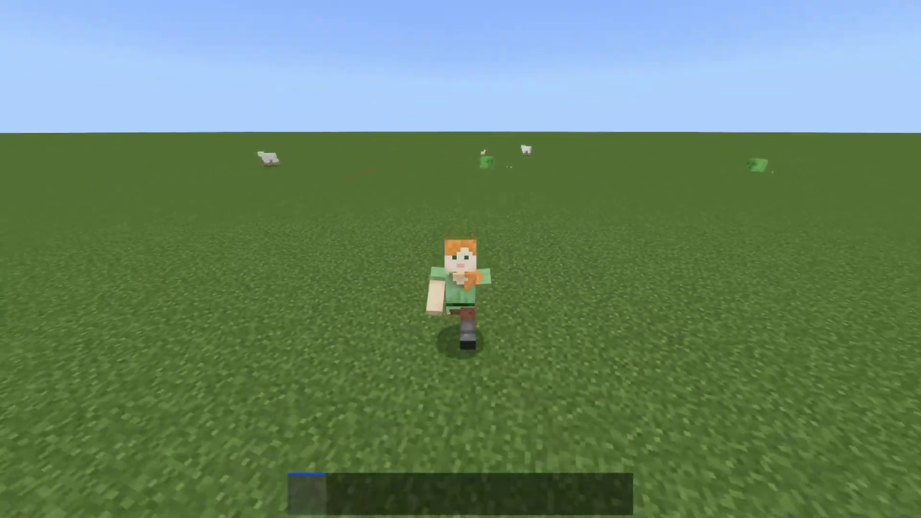
key(w)
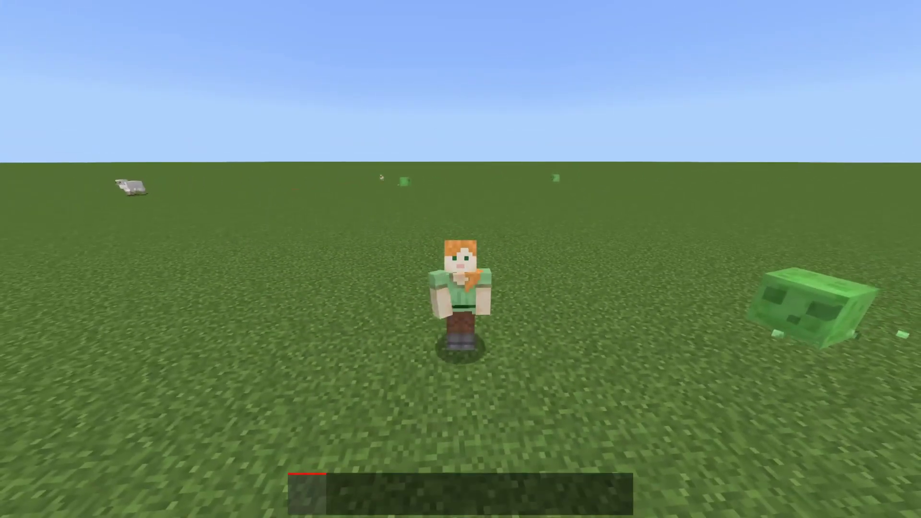